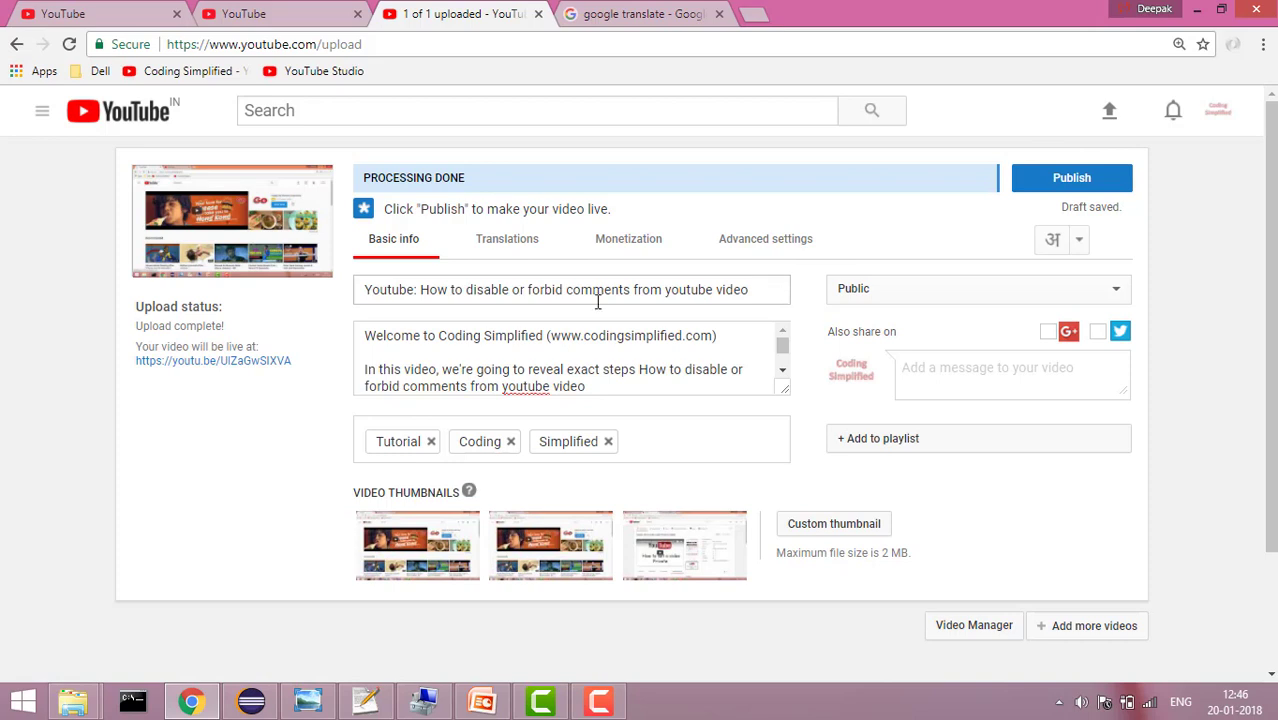
Step: Show the Translations tab for the processed upload
click(516, 251)
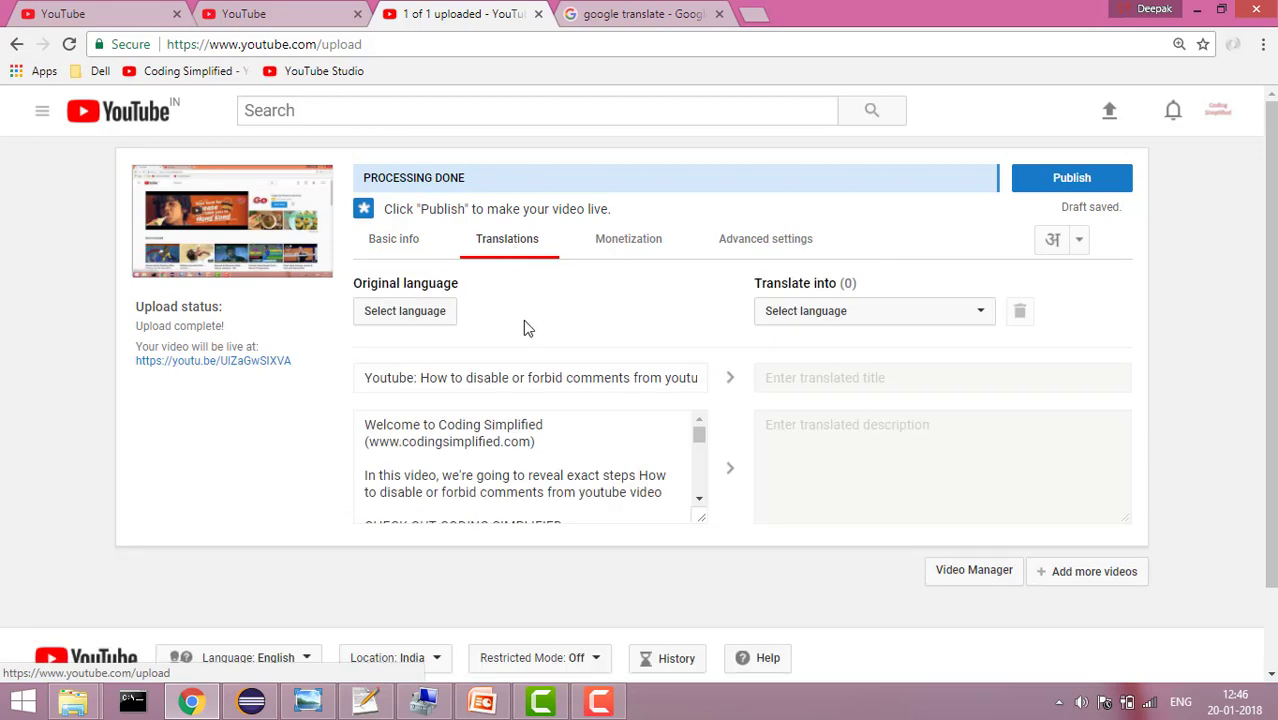
Step: Start a new translation with English as original and Spanish, found by searching 'spa', as target
click(827, 320)
click(822, 407)
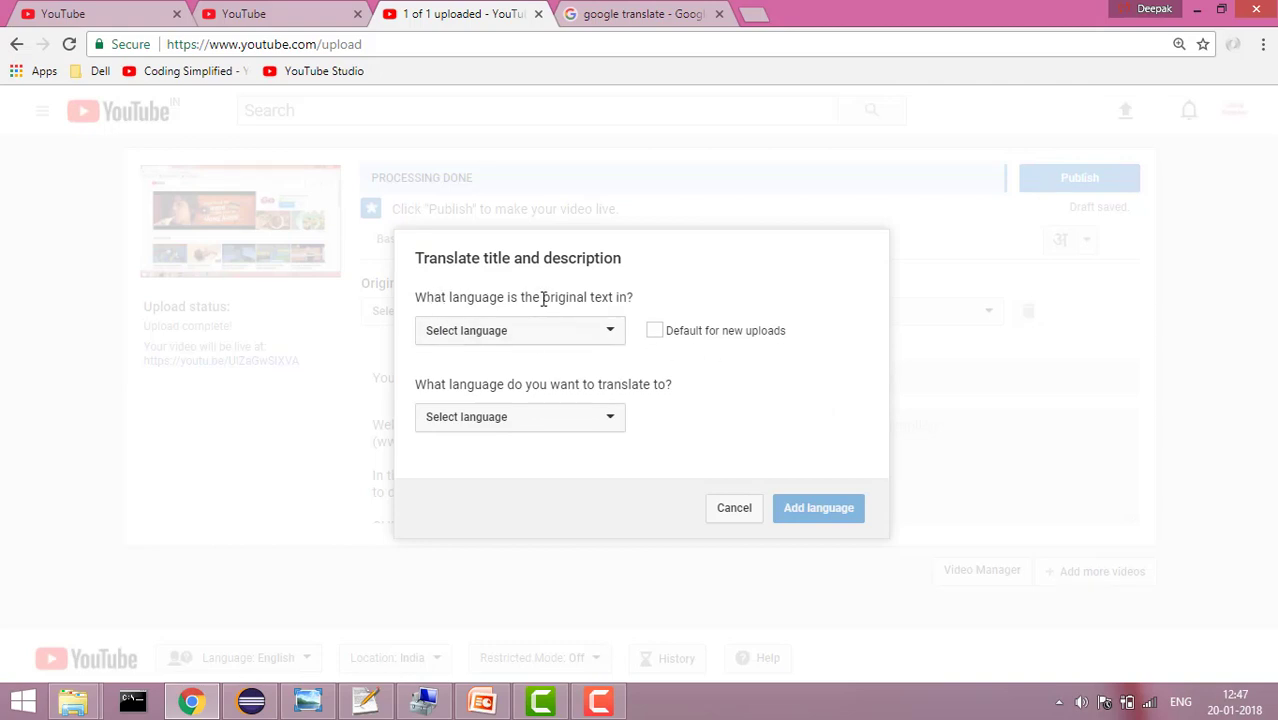
click(580, 331)
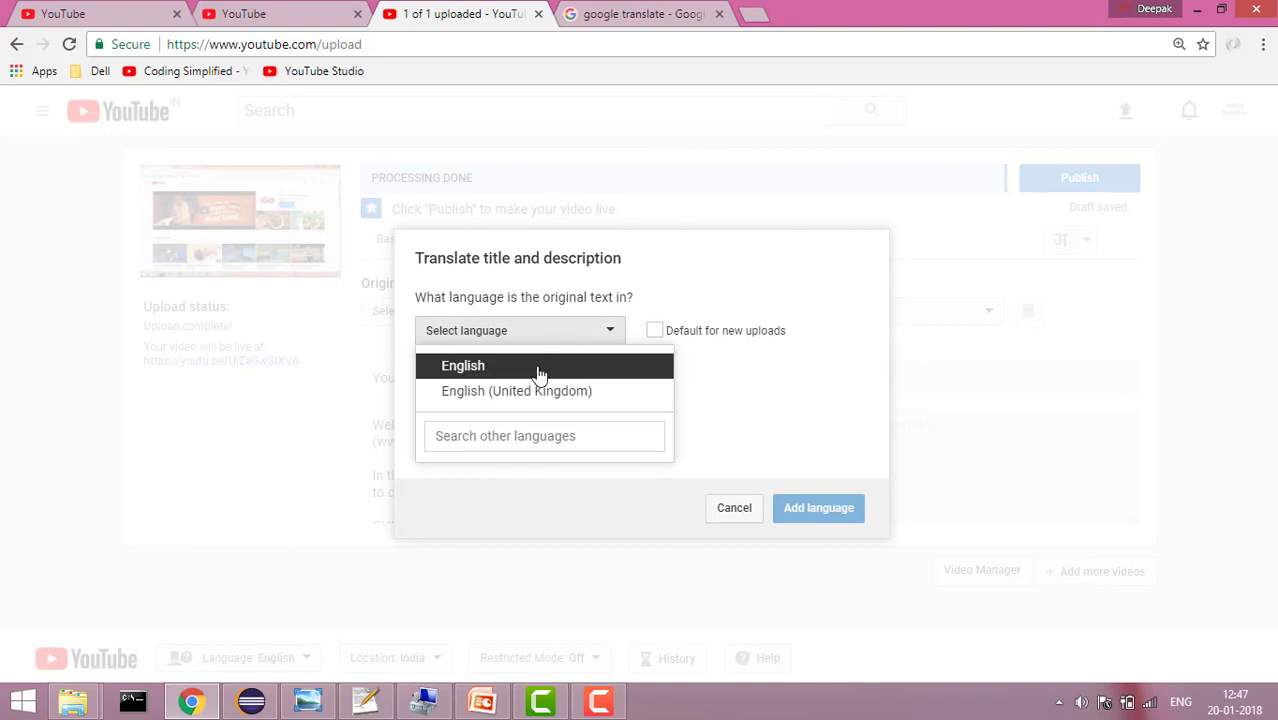
click(537, 368)
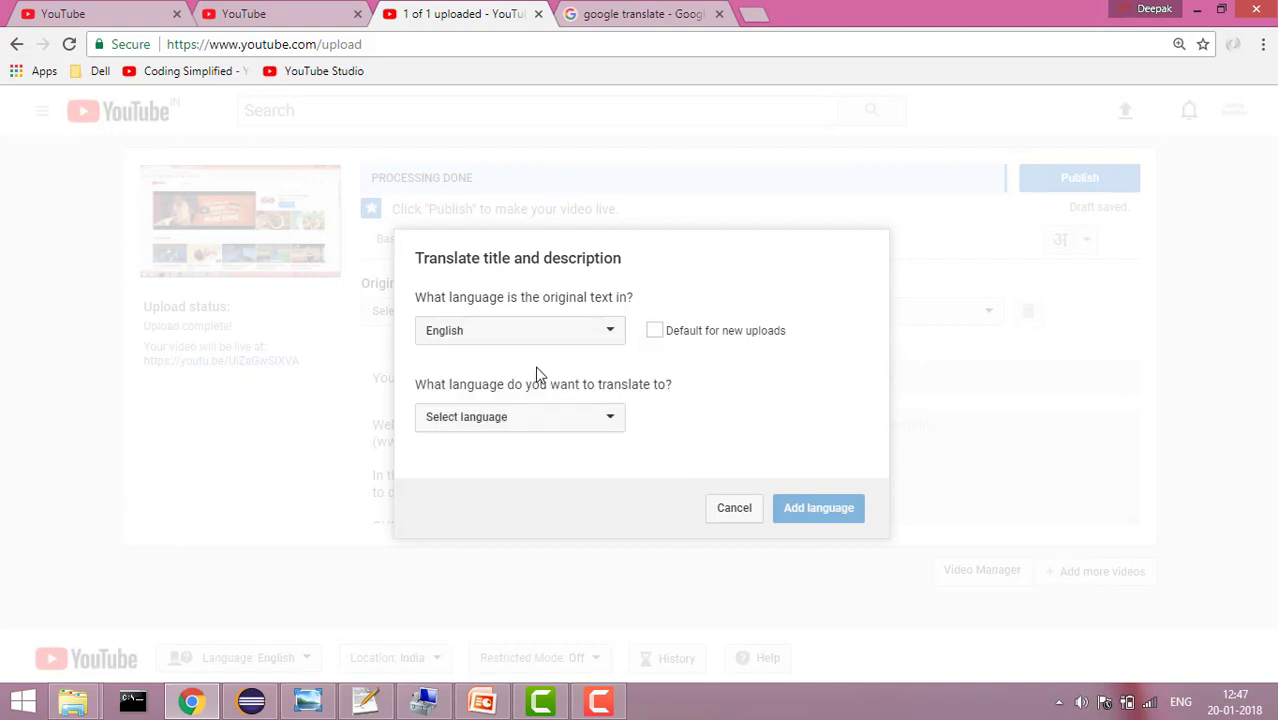
click(515, 420)
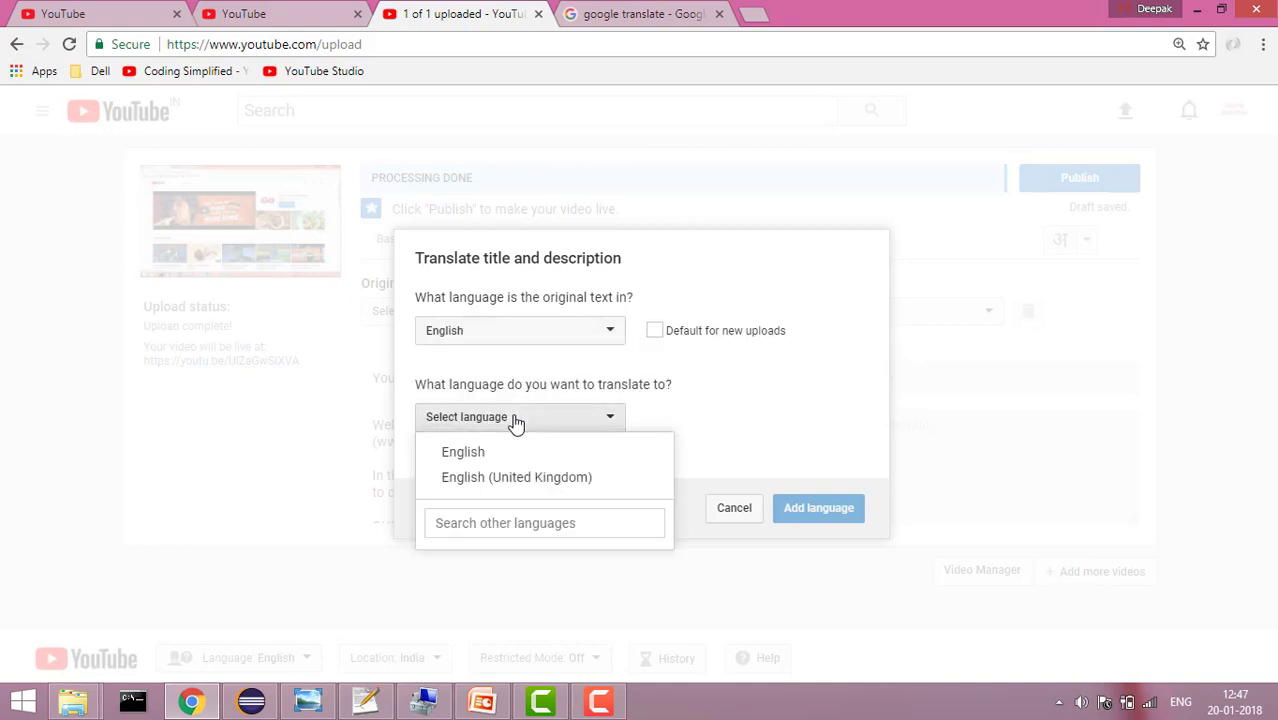
click(517, 516)
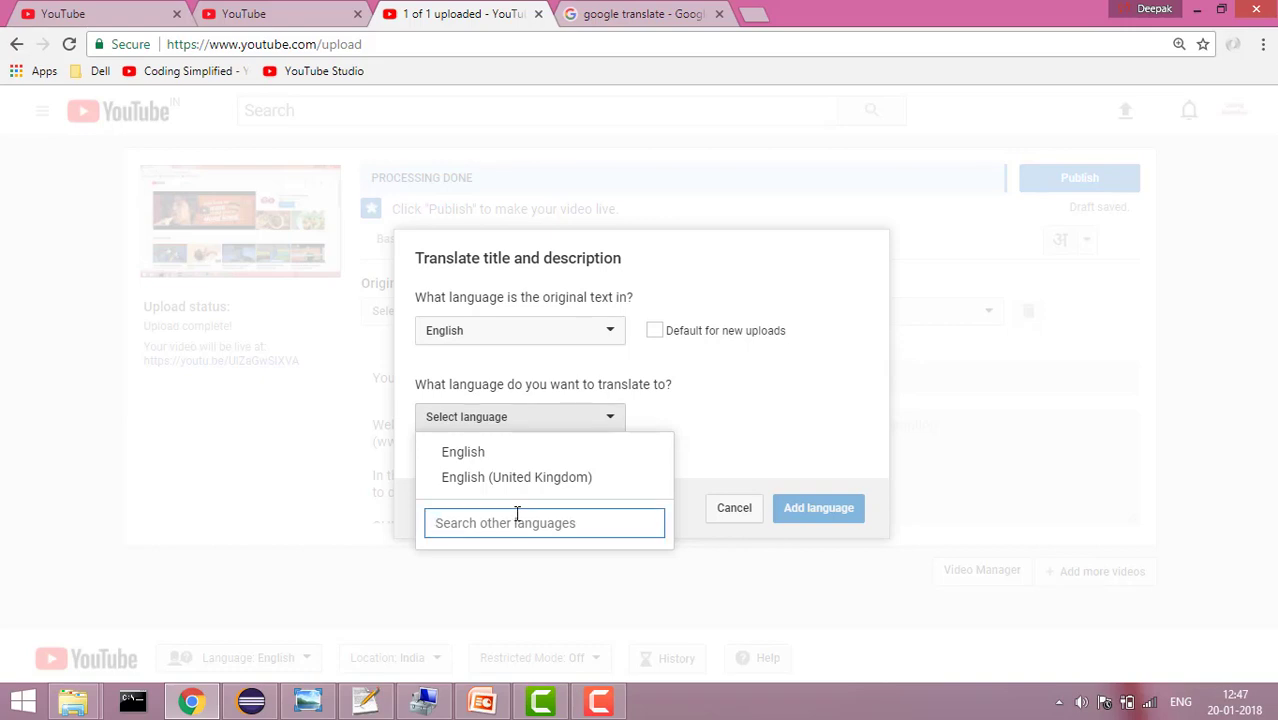
text(spa)
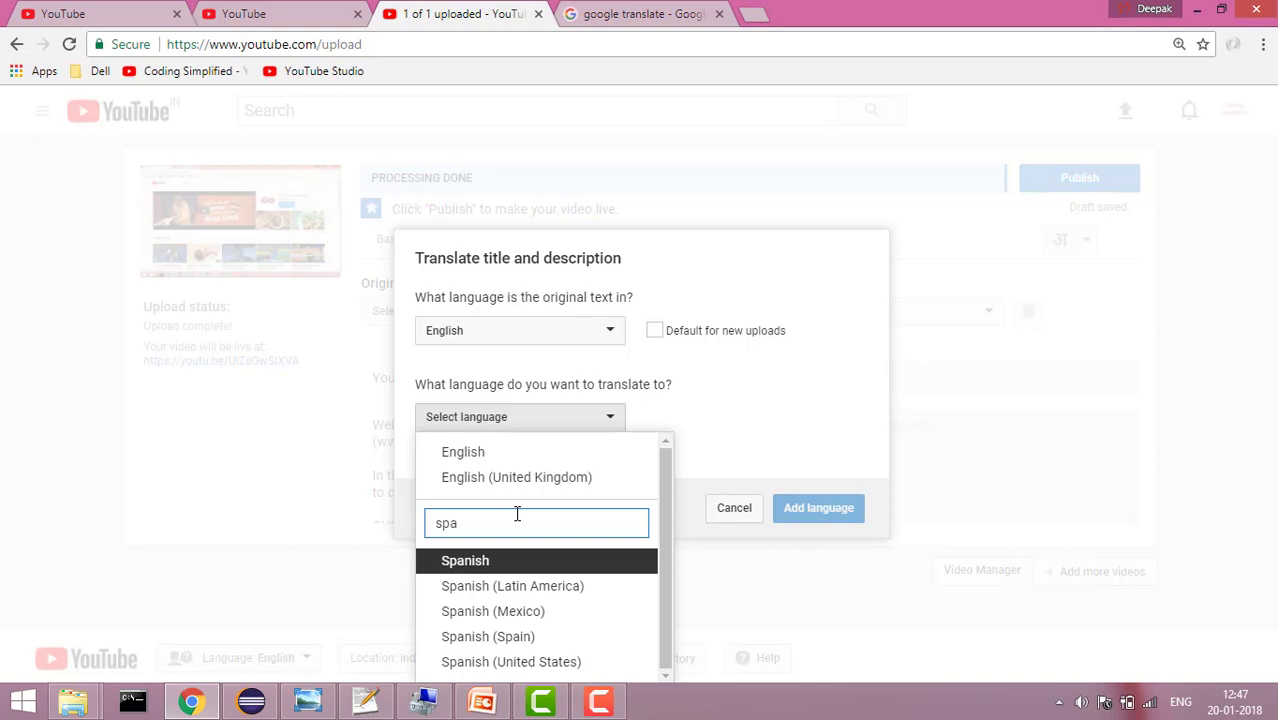
key(Return)
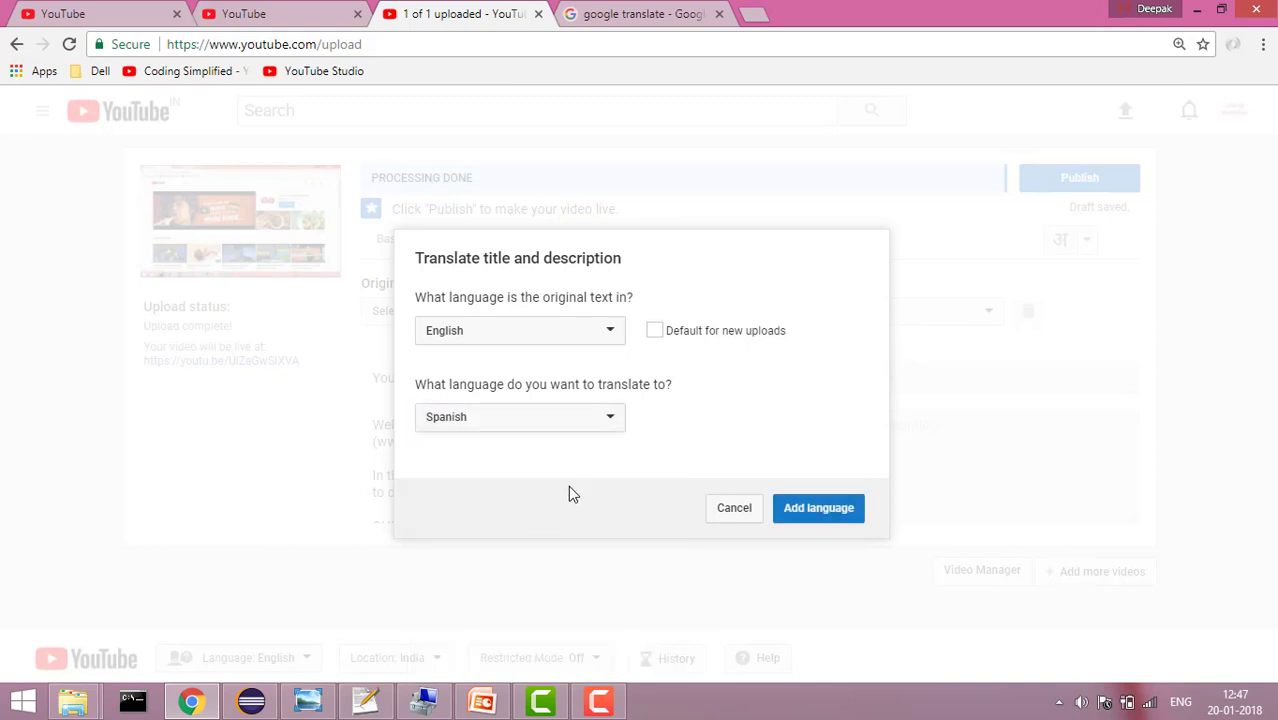
Step: Add Spanish as a translation language, fetch its title from Google Translate, and select the translated title field
click(808, 512)
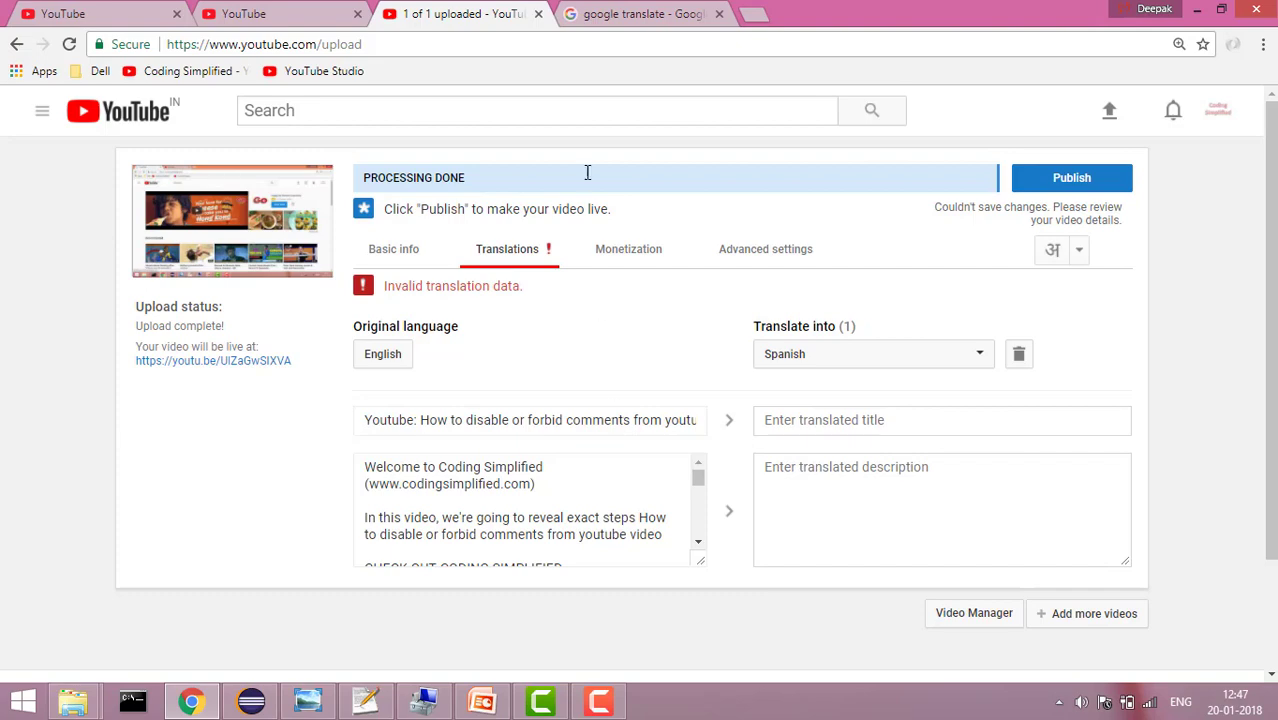
click(668, 10)
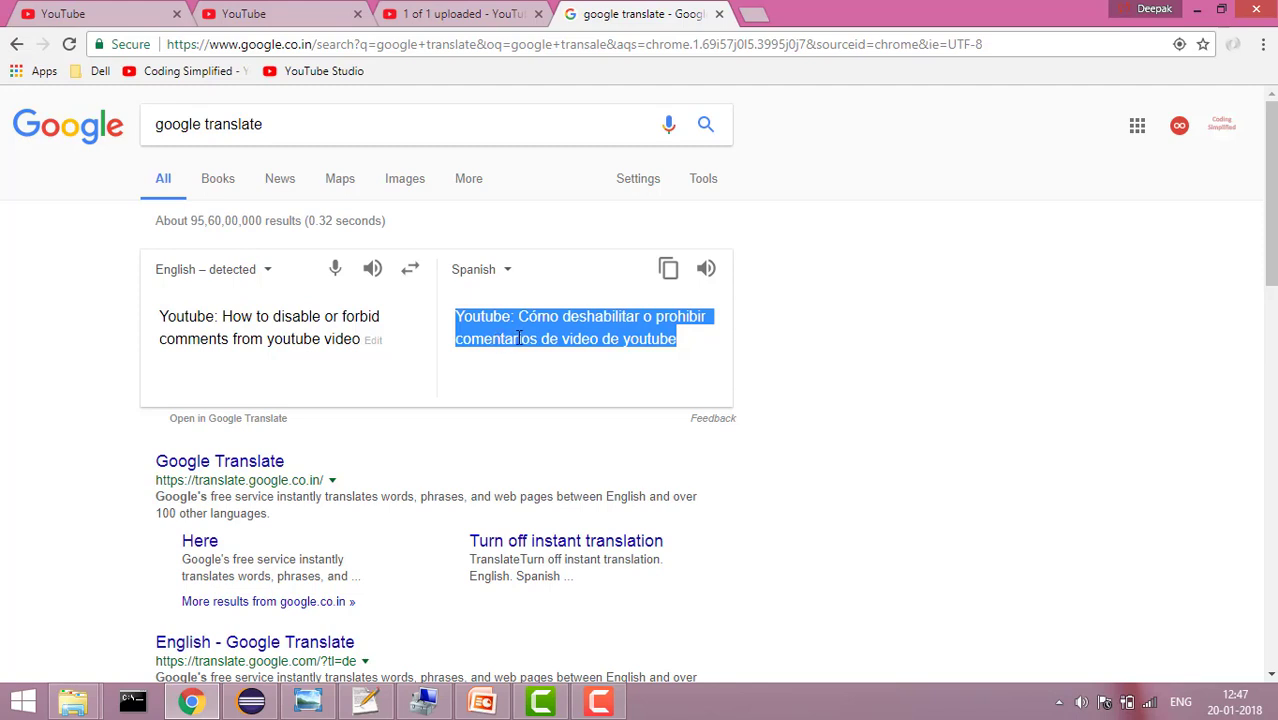
click(465, 14)
click(858, 428)
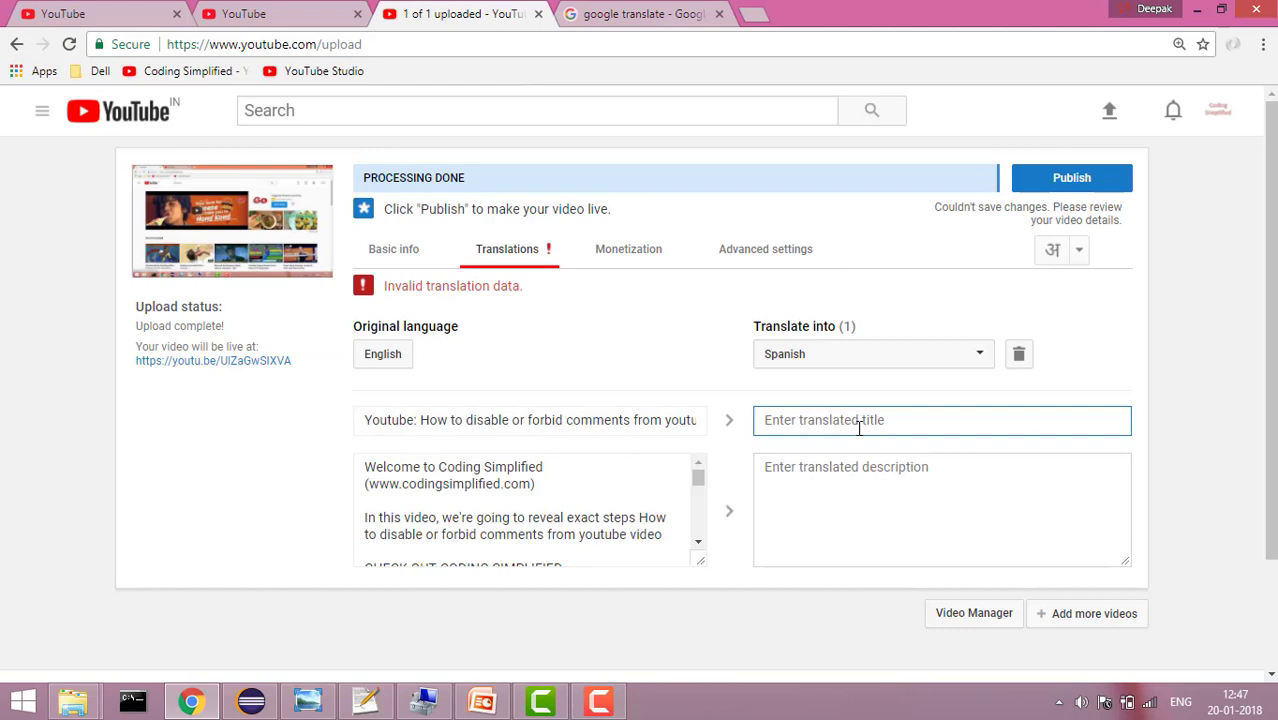
Step: Paste the Spanish title and select the description's opening paragraph
text(Cómo deshabilitar o prohibir comentarios de video de youtube)
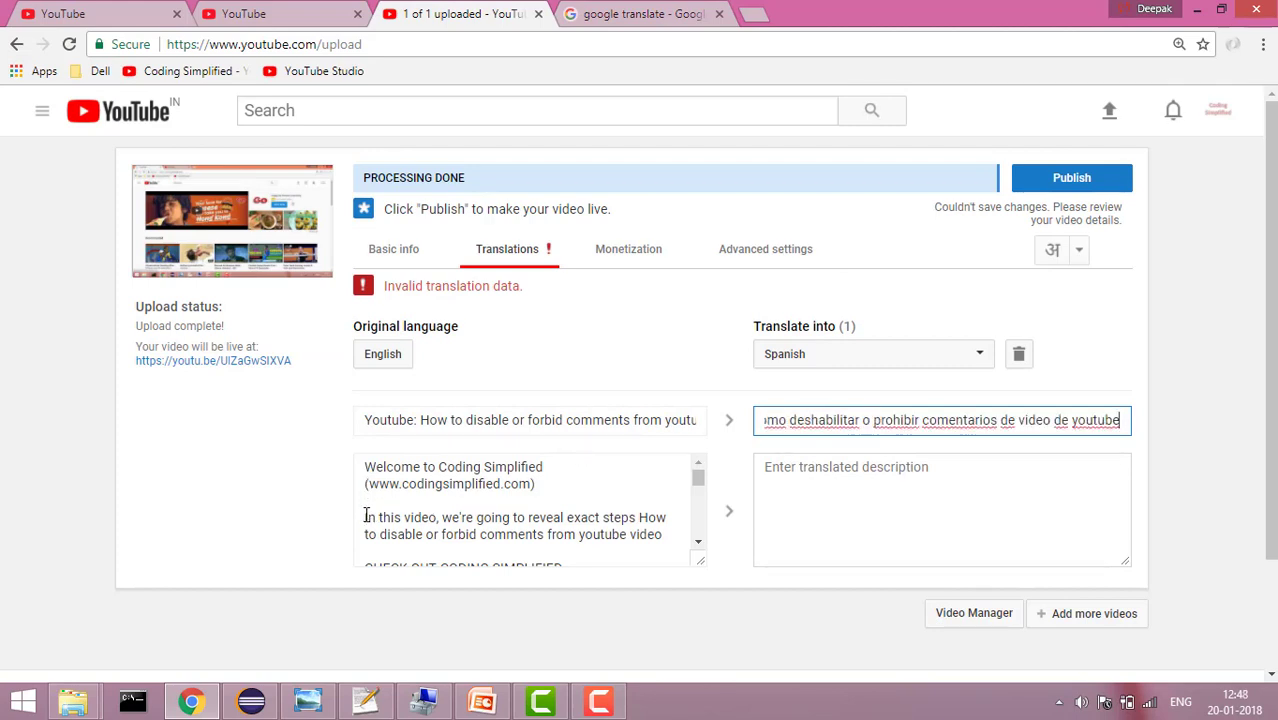
drag(366, 517, 640, 487)
scroll(640, 487, up, 4)
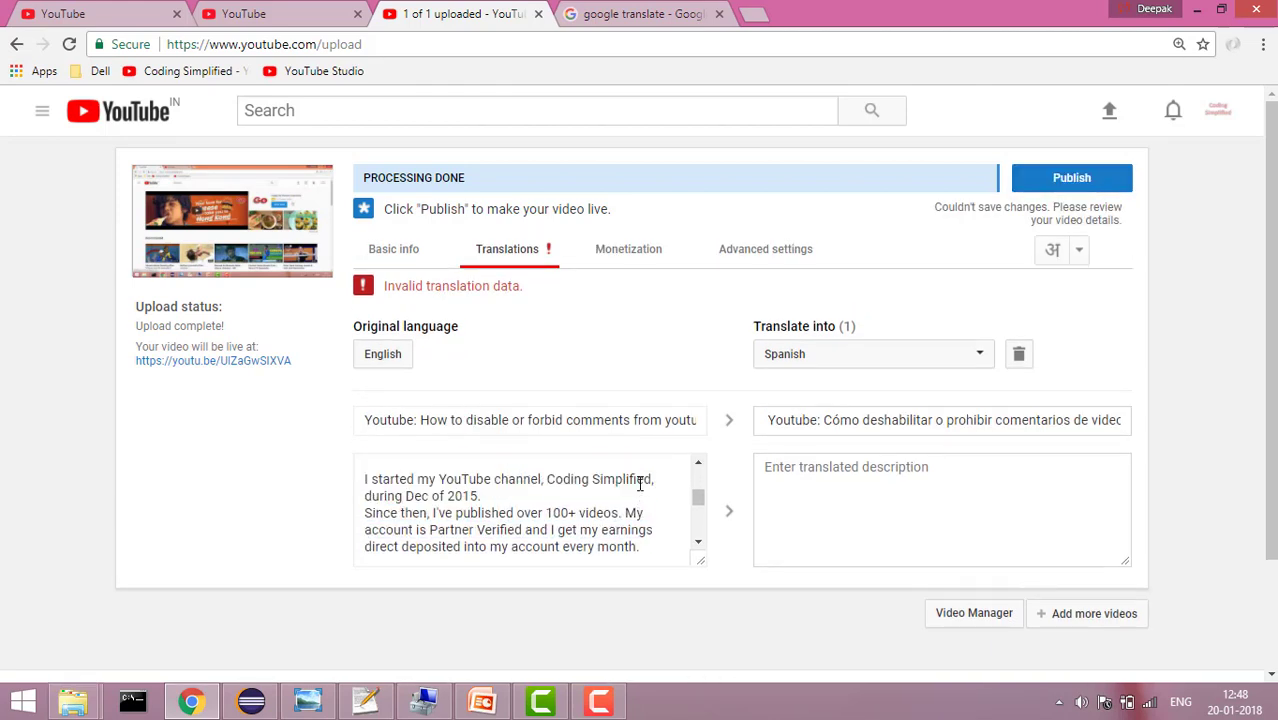
drag(640, 487, 640, 487)
key(ctrl+c)
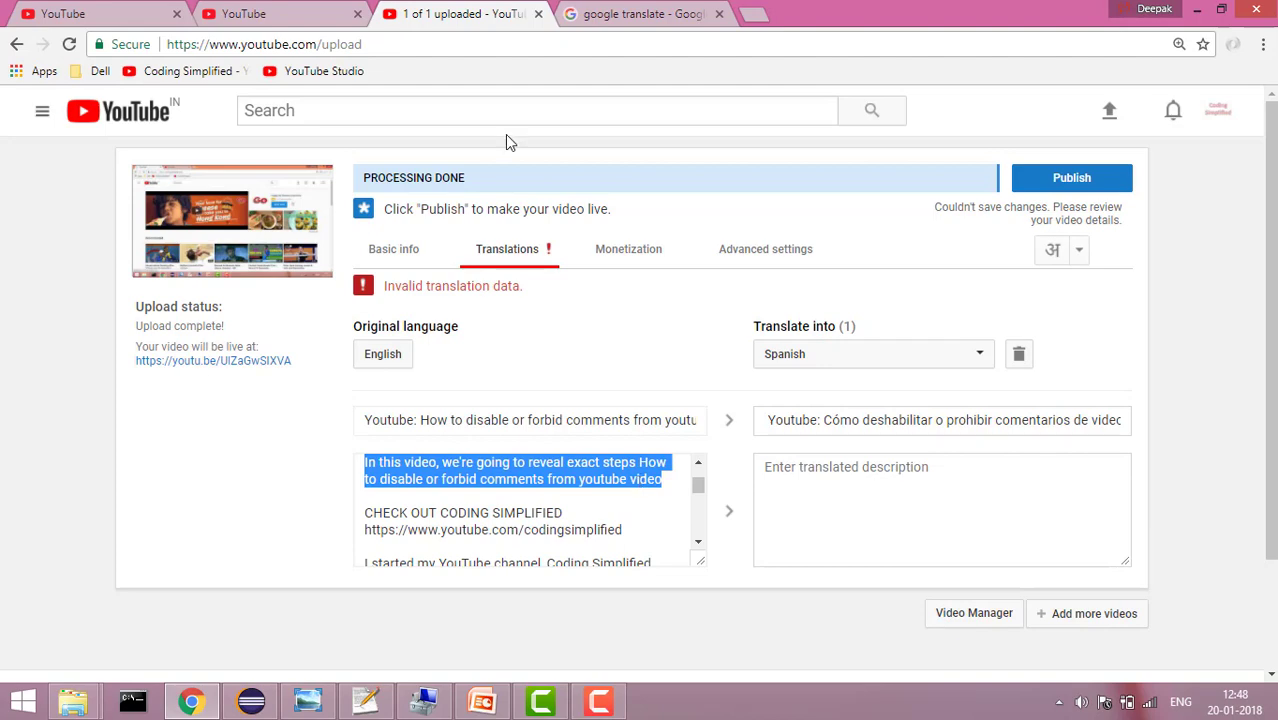
Step: Translate the description paragraph into Spanish in Google Translate and copy the result
click(620, 14)
triple_click(252, 332)
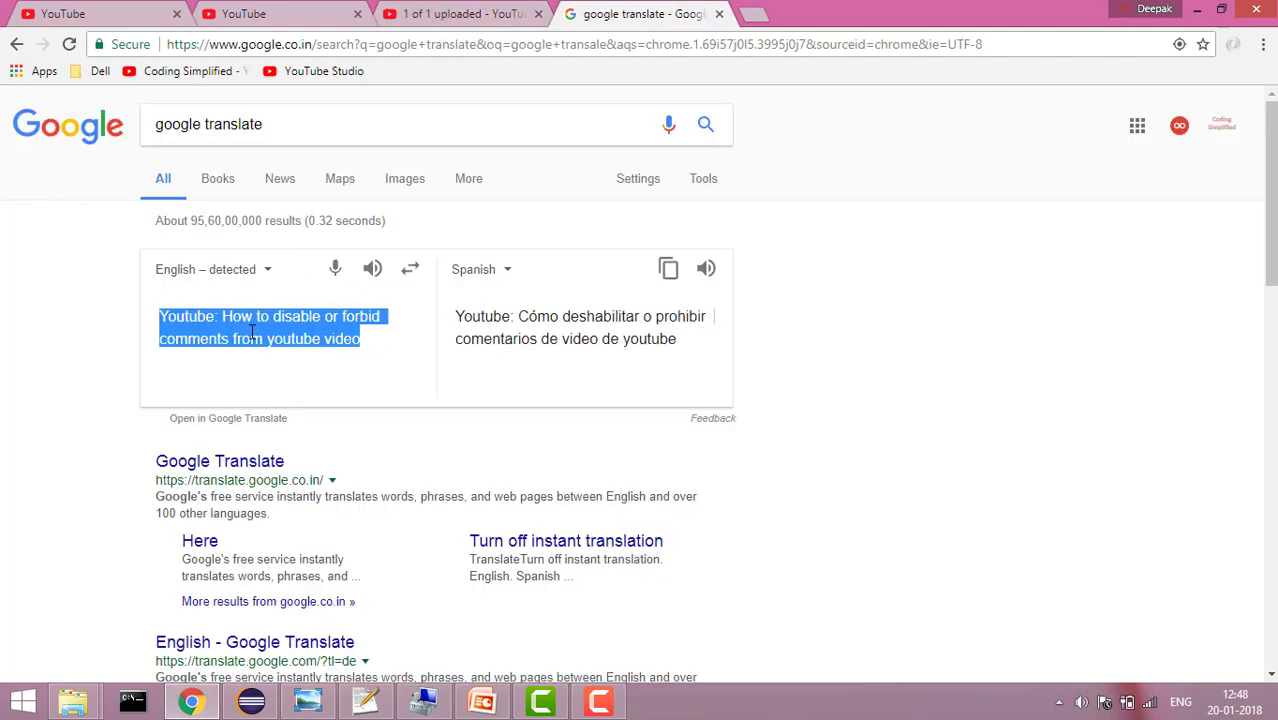
key(ctrl+v)
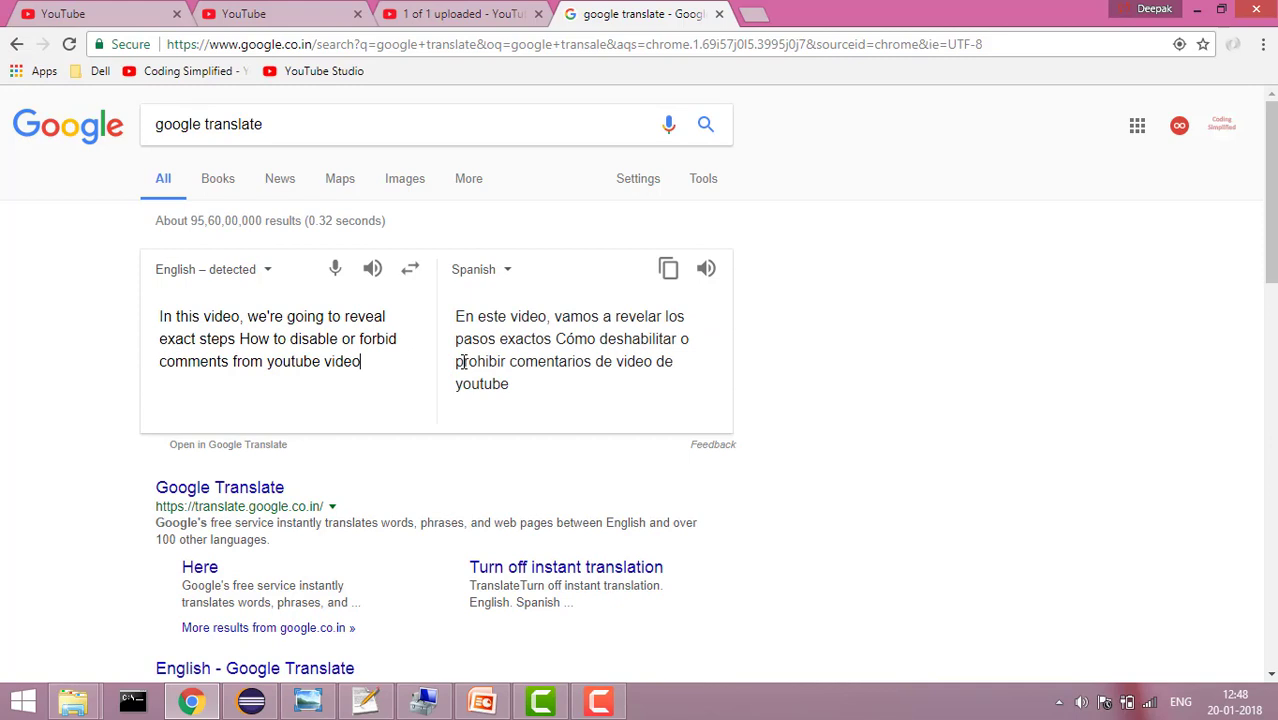
click(668, 268)
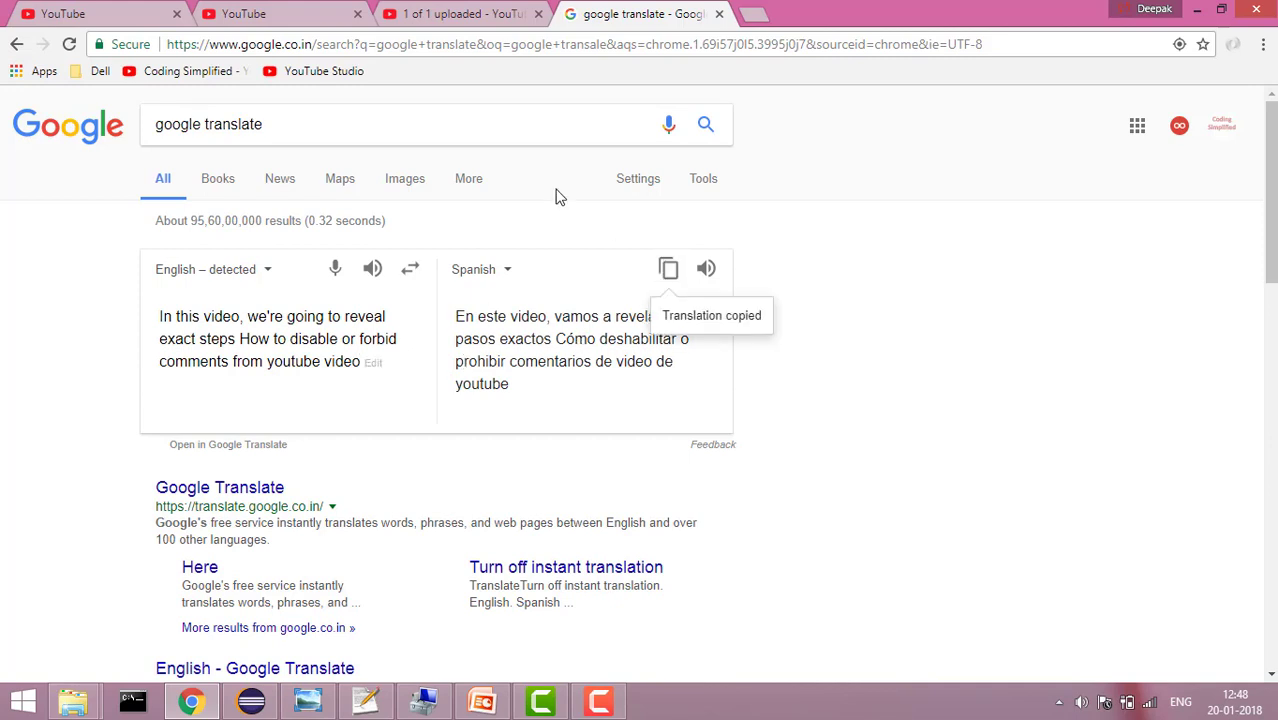
click(484, 14)
click(842, 494)
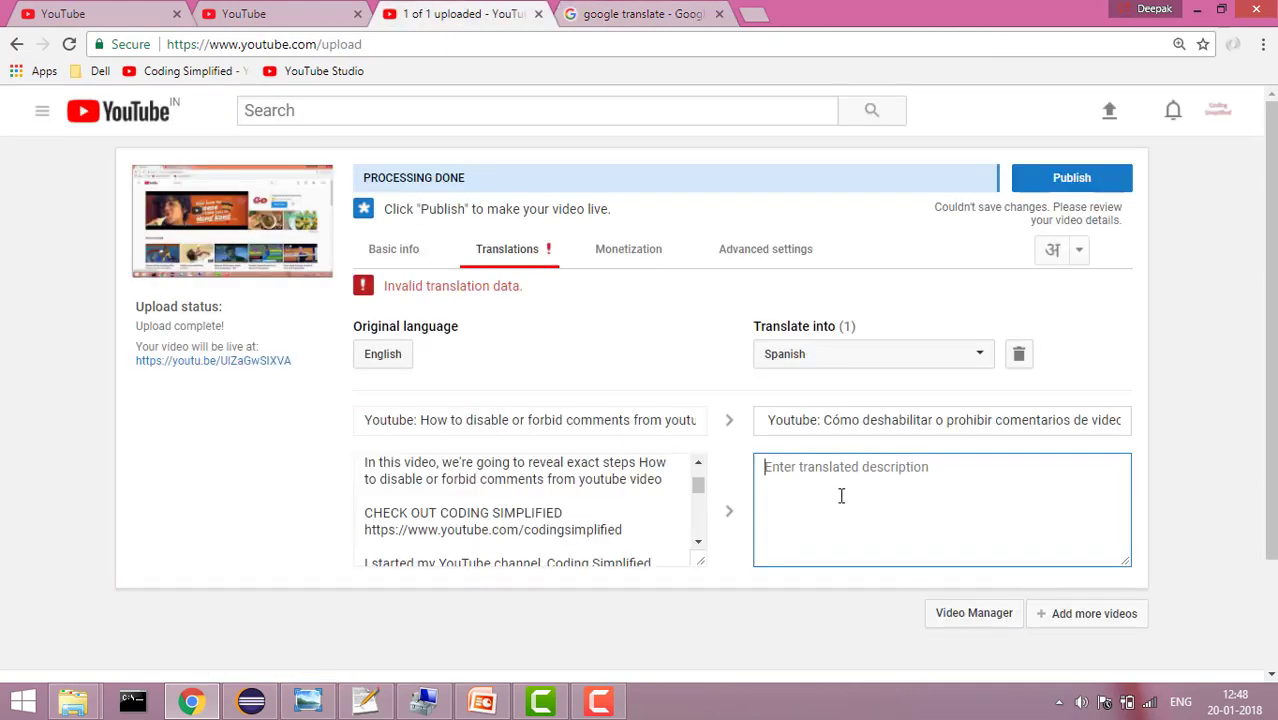
Step: Paste the Spanish translation into the translated description field so the draft saves
key(ctrl+v)
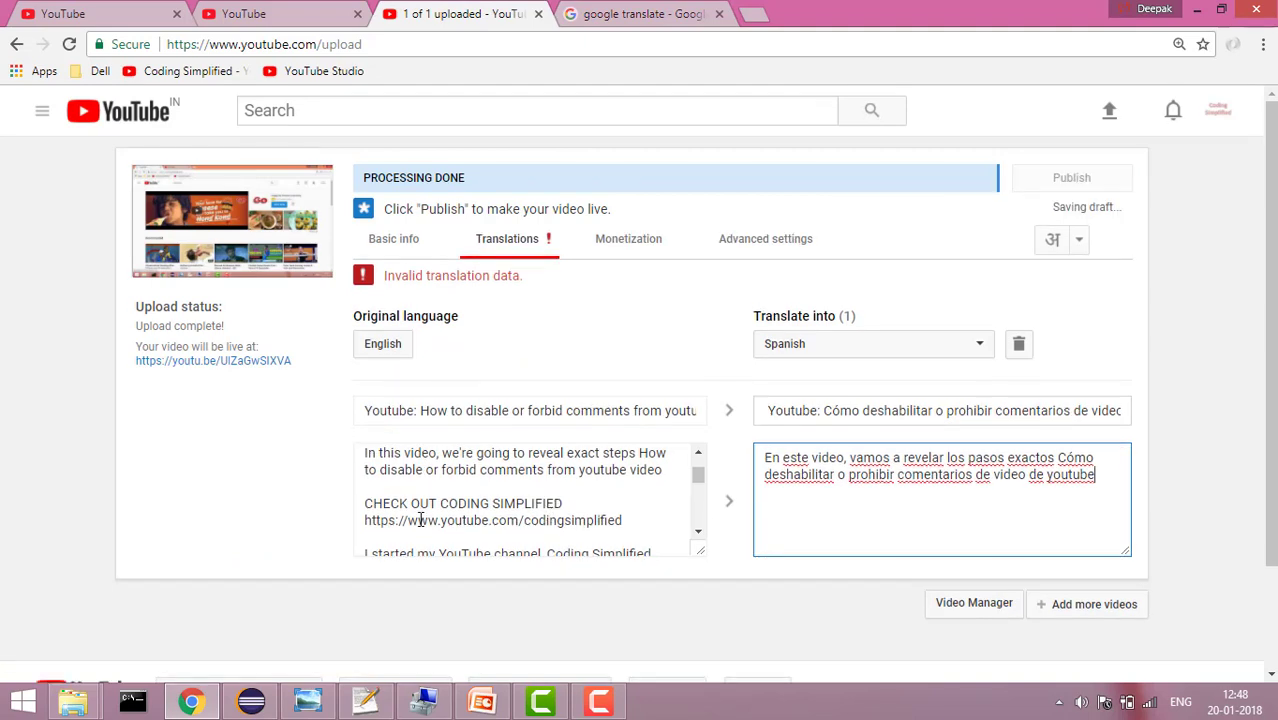
drag(364, 505, 605, 523)
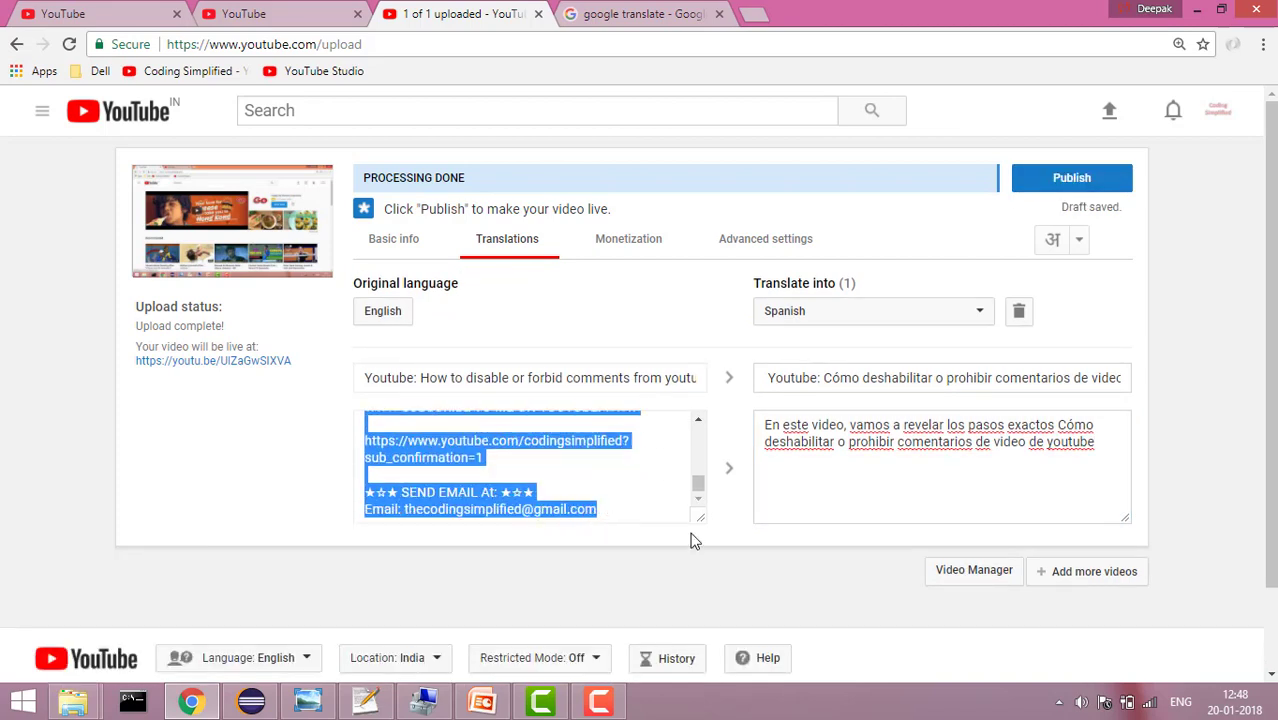
click(907, 500)
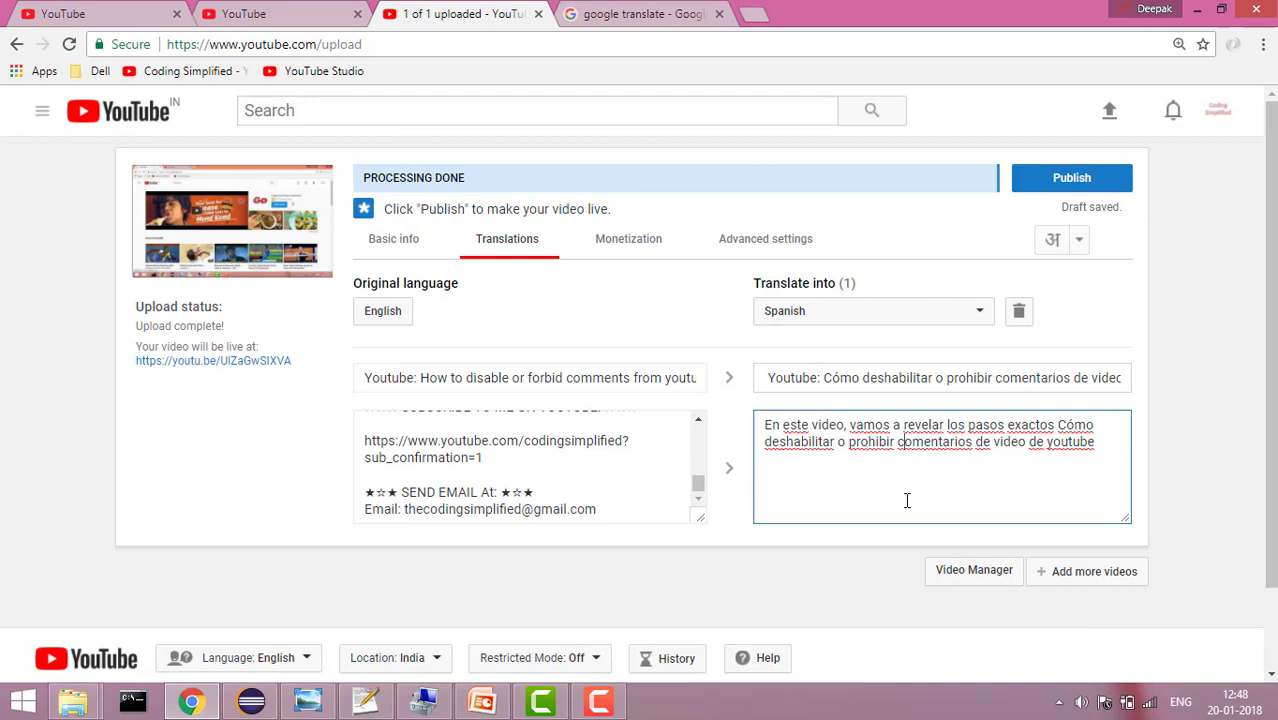
click(1082, 404)
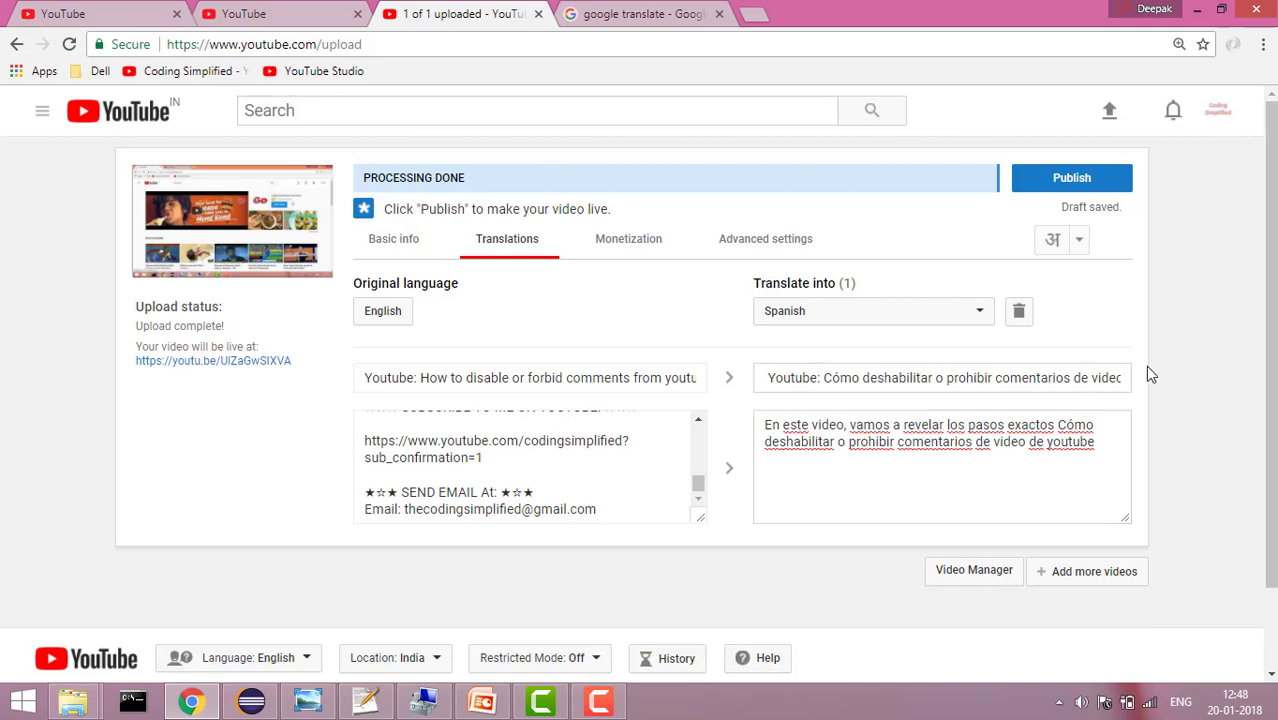
Step: Go back to the video's edit page and launch Creator Studio from the account menu
click(237, 11)
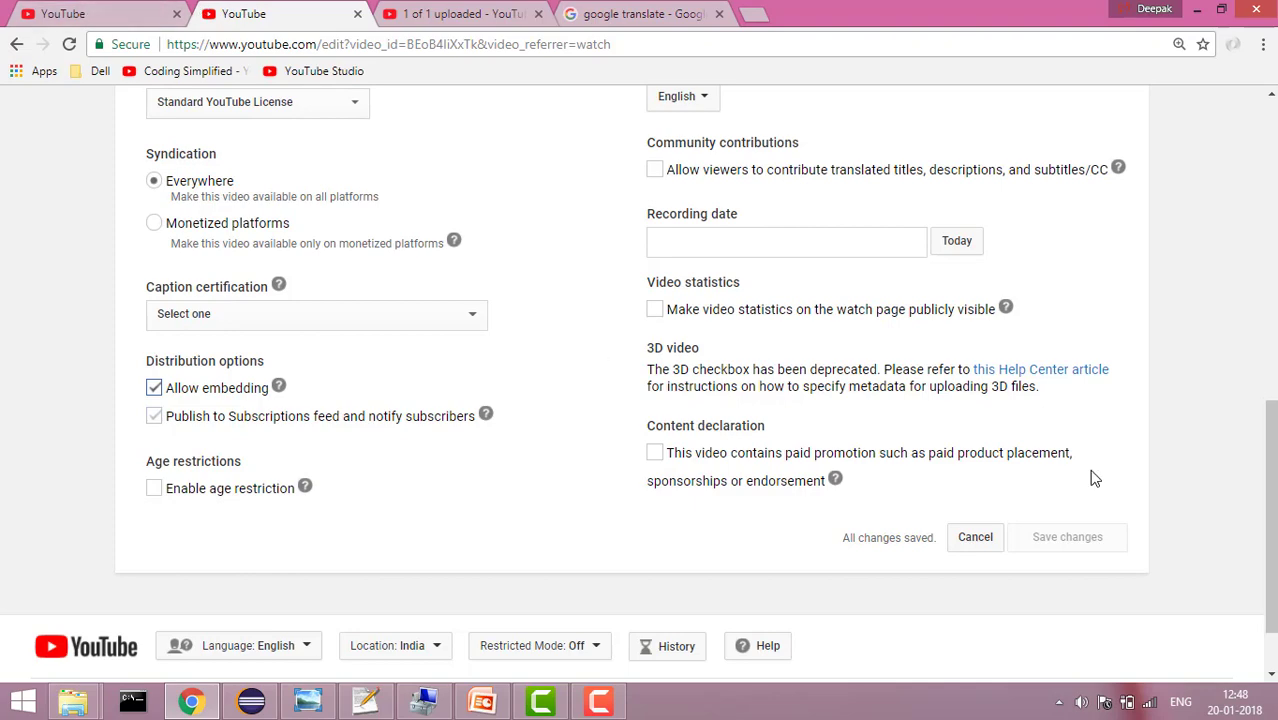
drag(1270, 440, 1255, 150)
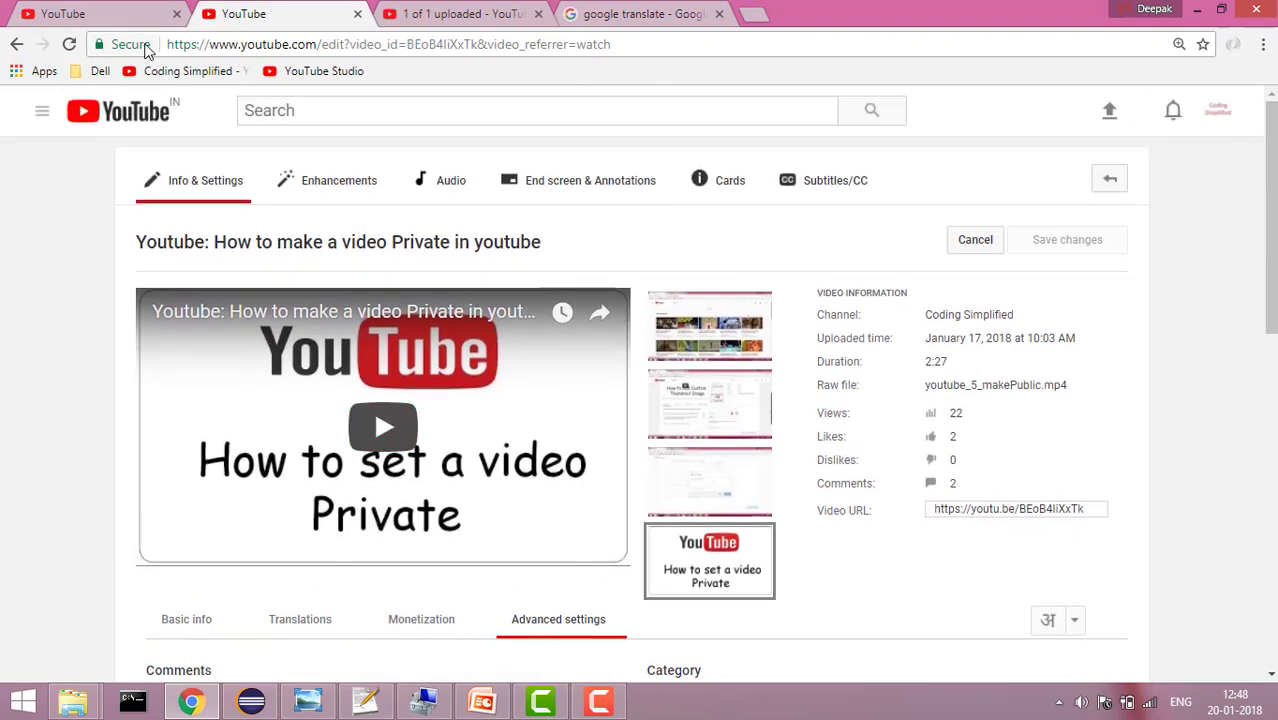
click(140, 14)
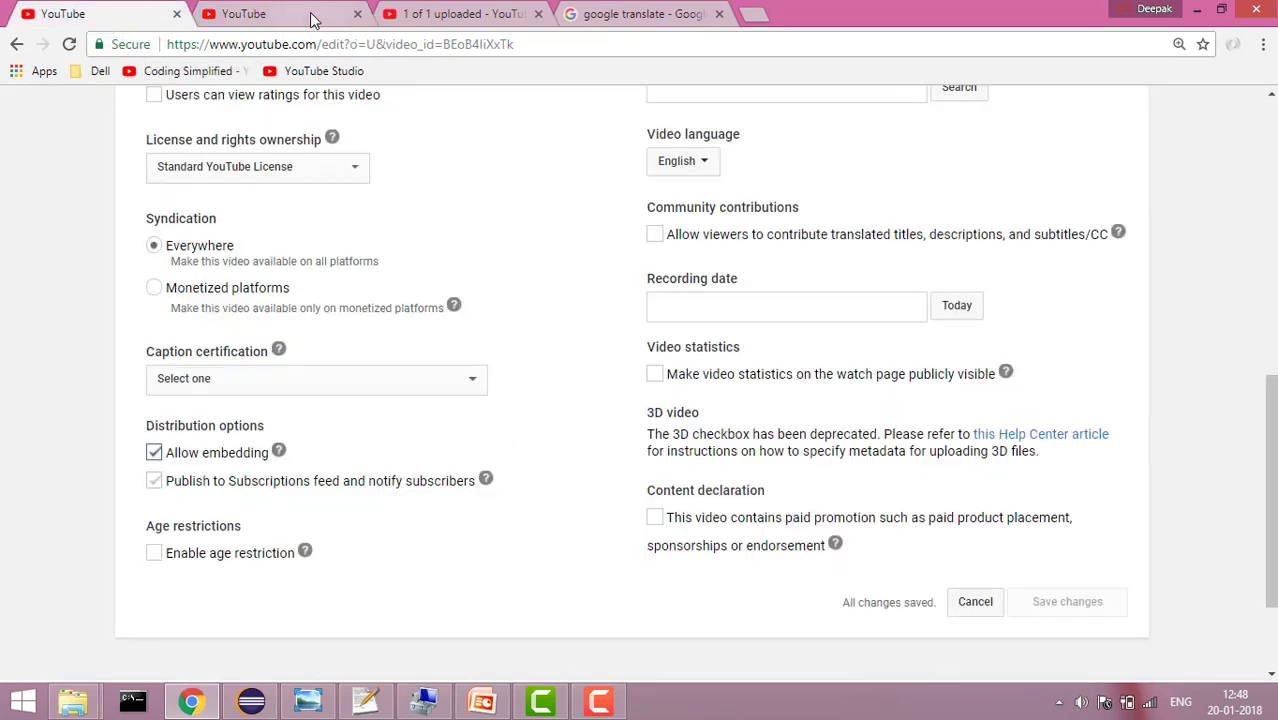
click(300, 22)
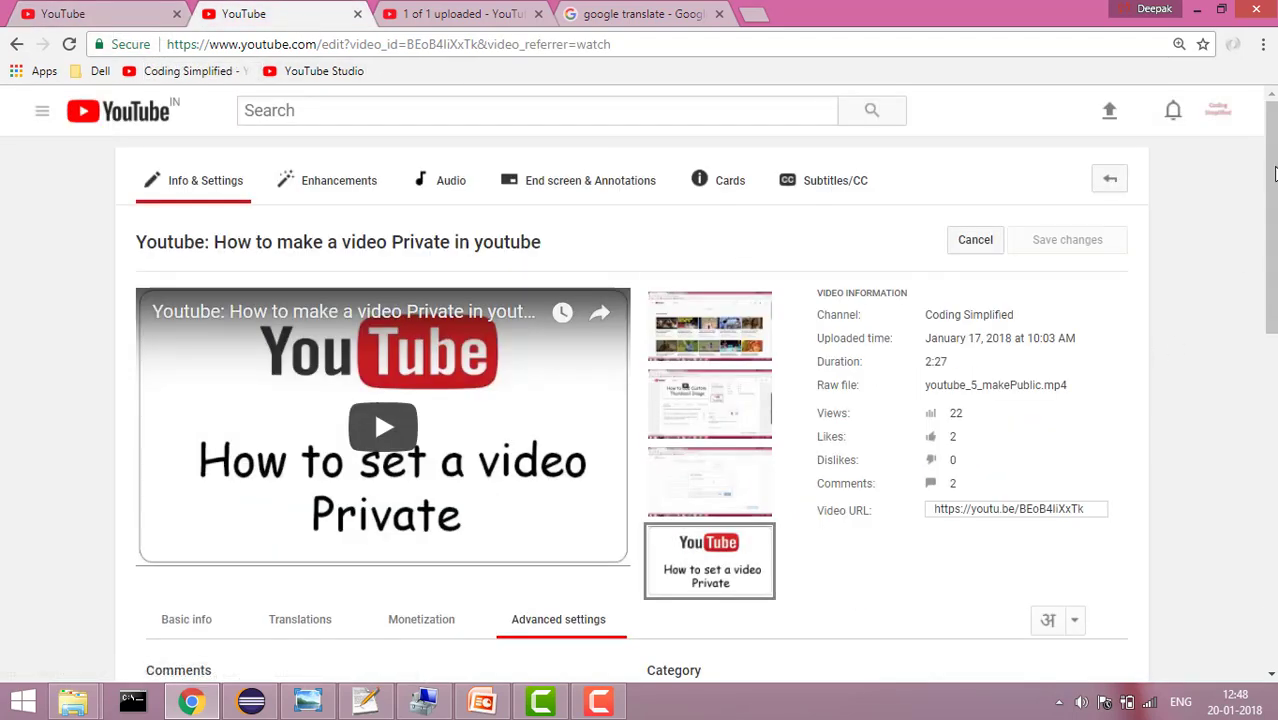
click(1226, 109)
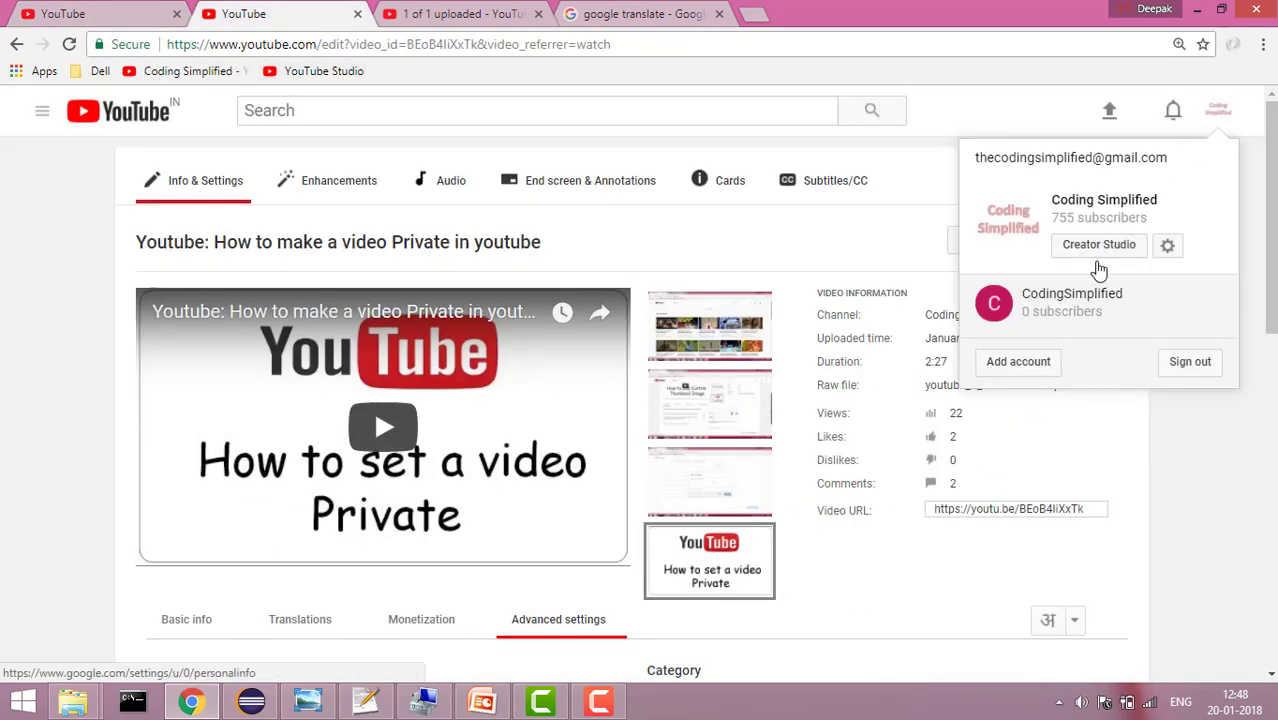
click(1097, 252)
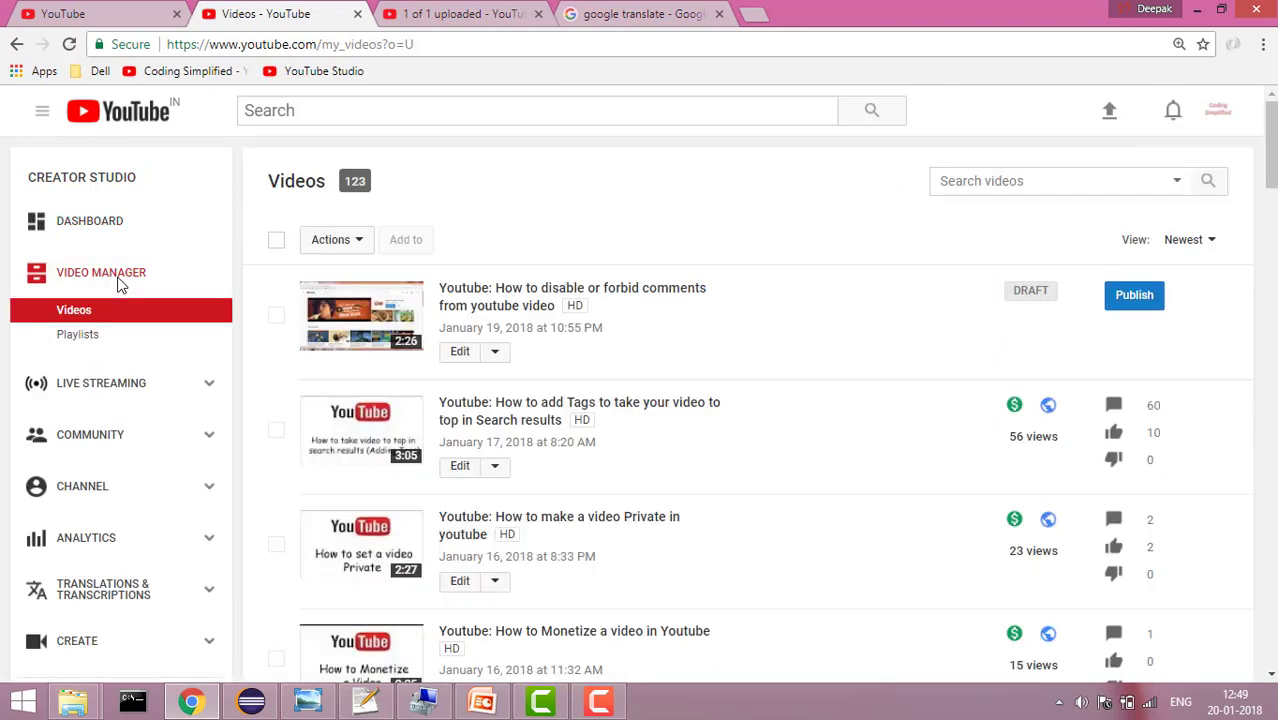
Step: Check the Private video's Translations, cancel adding a language, and return to the new upload's page
click(460, 582)
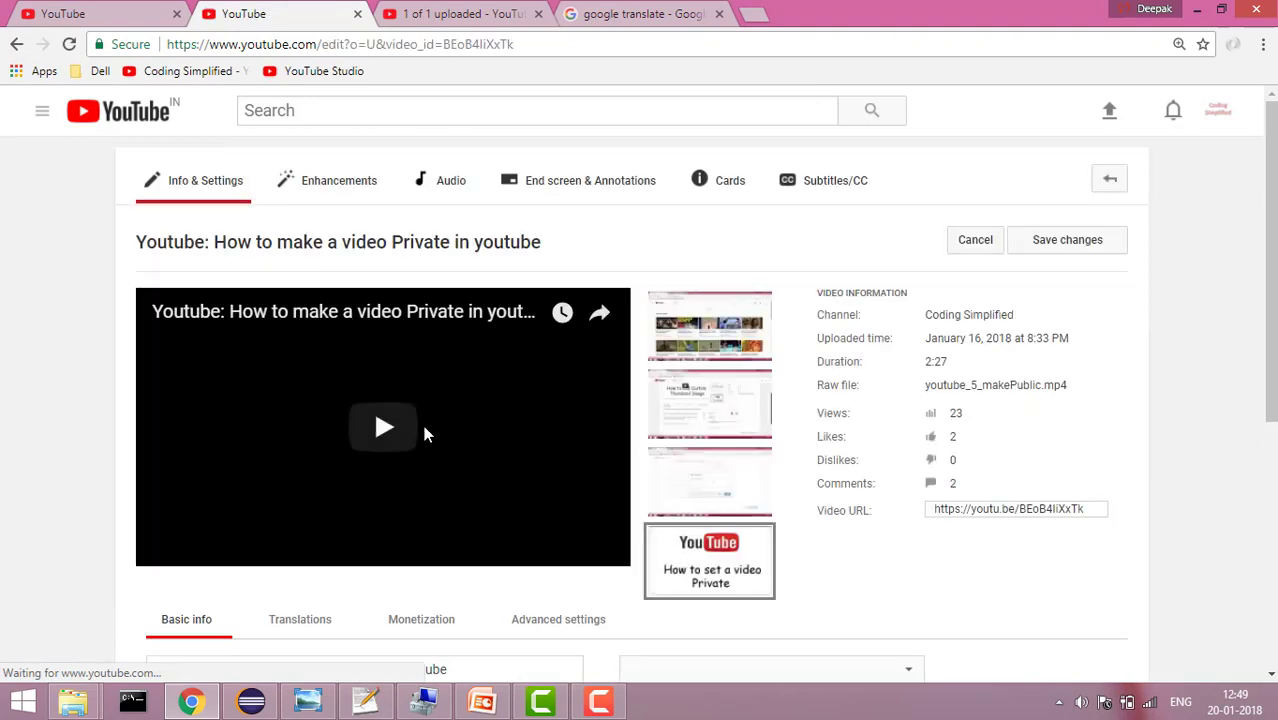
scroll(1221, 434, down, 5)
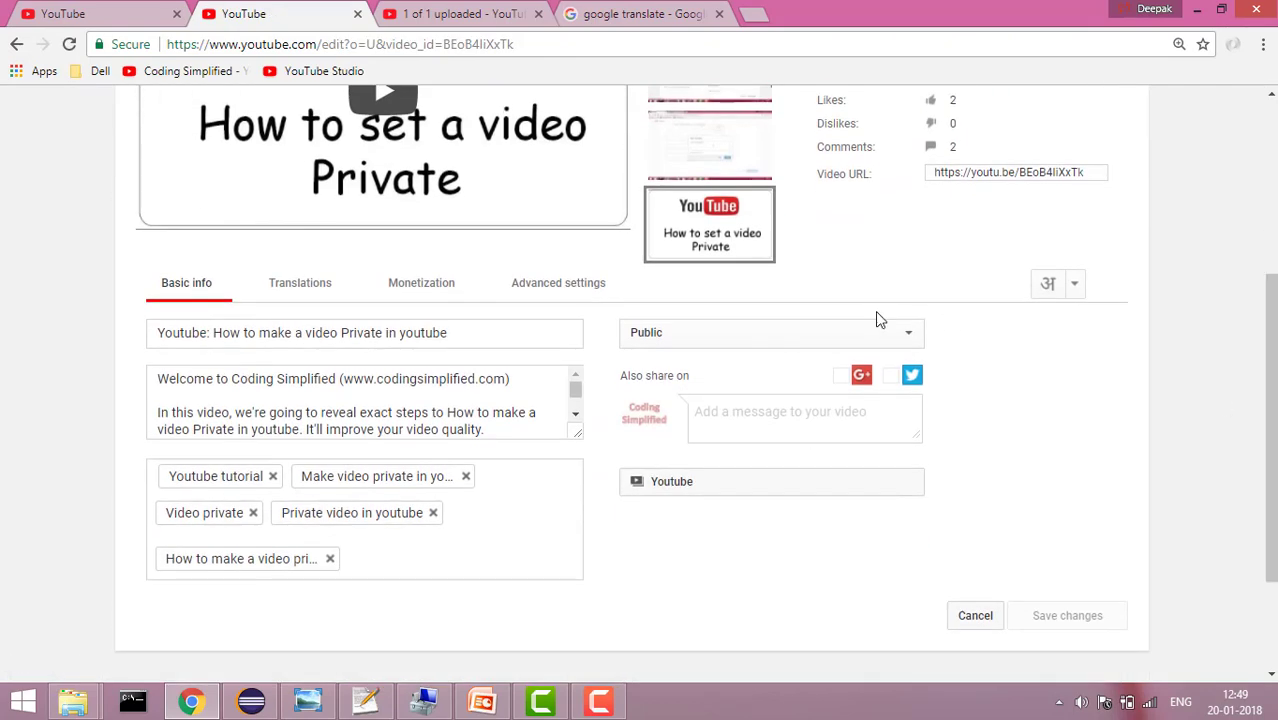
click(300, 285)
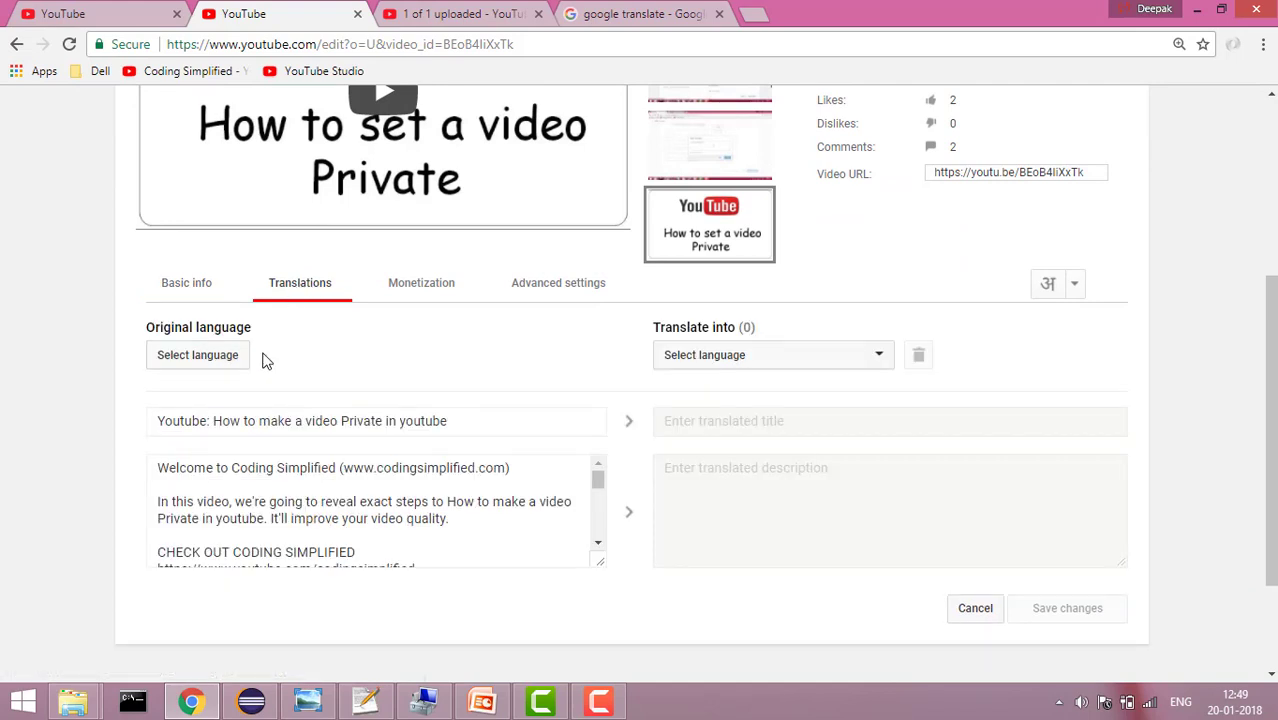
click(773, 360)
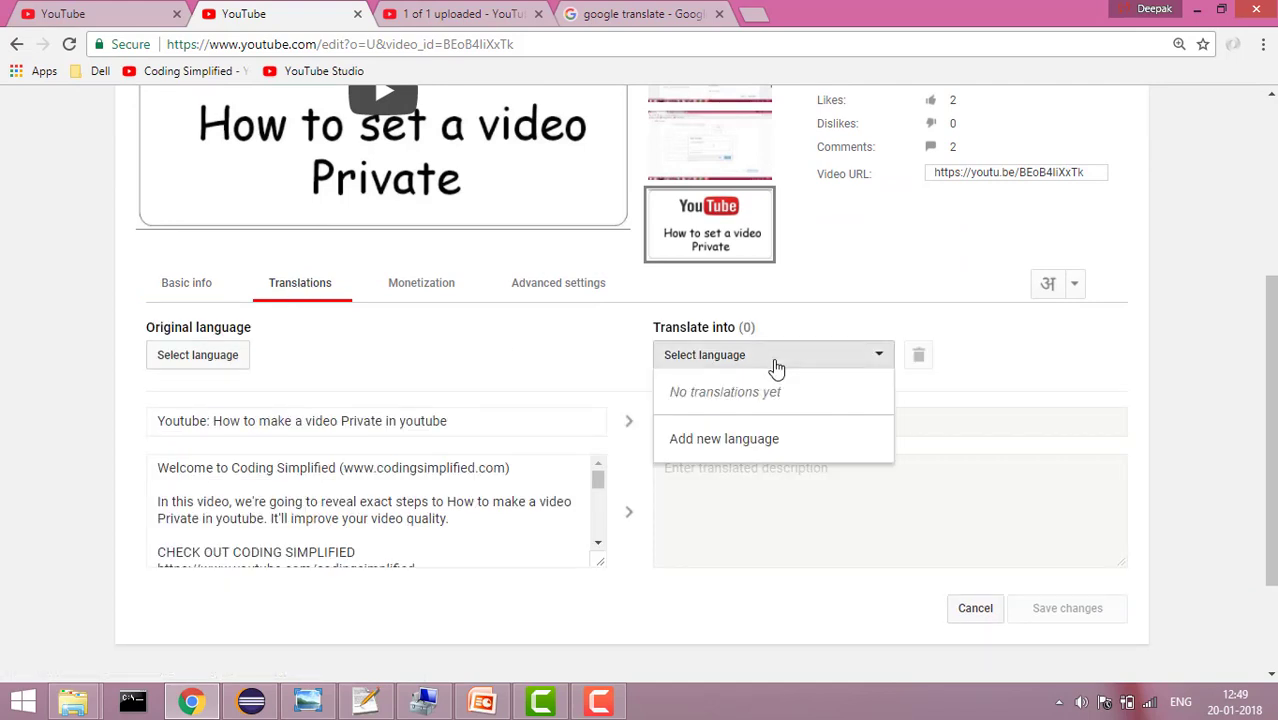
click(734, 448)
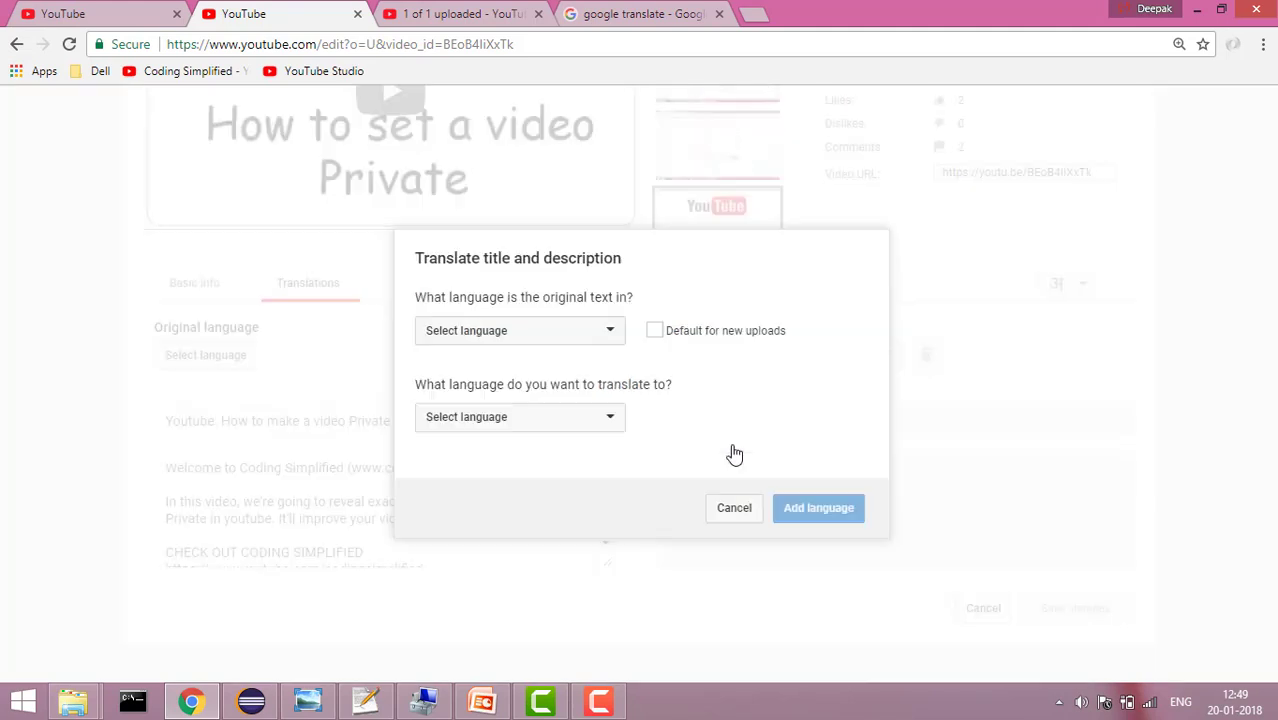
click(734, 508)
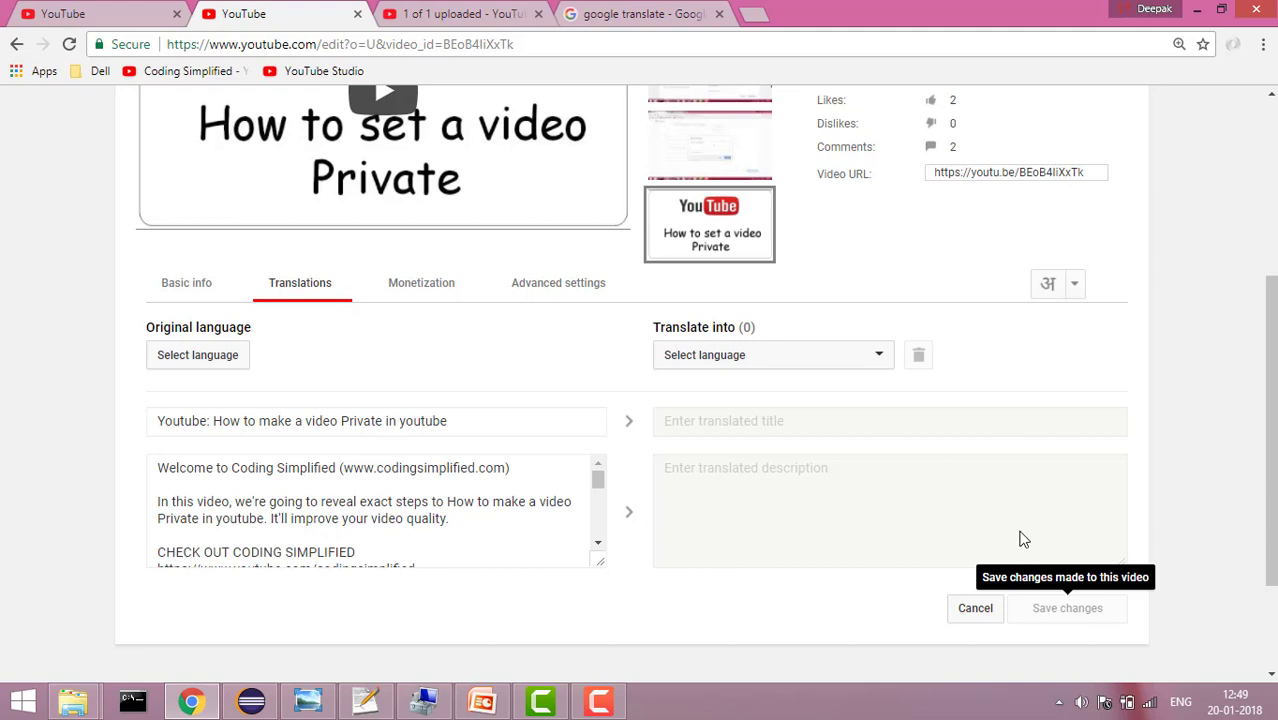
click(476, 10)
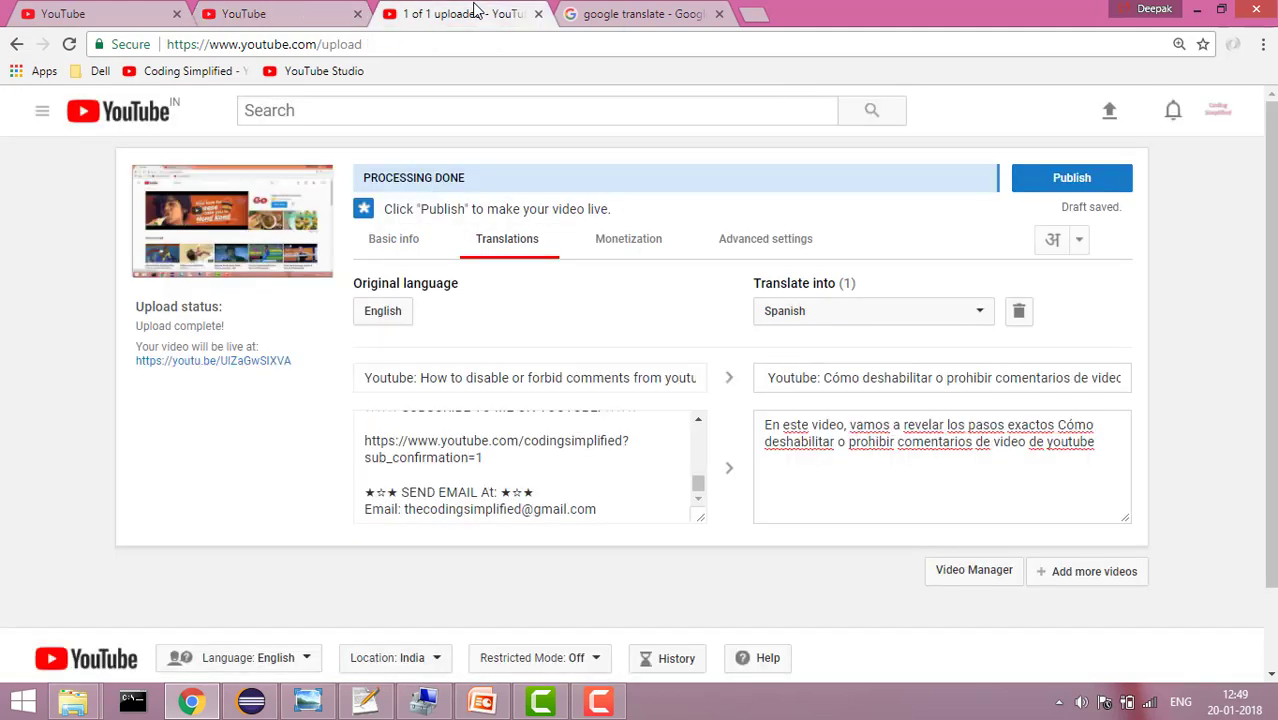
Step: Add French, found by searching 'French', as a second translation language for the upload
click(897, 316)
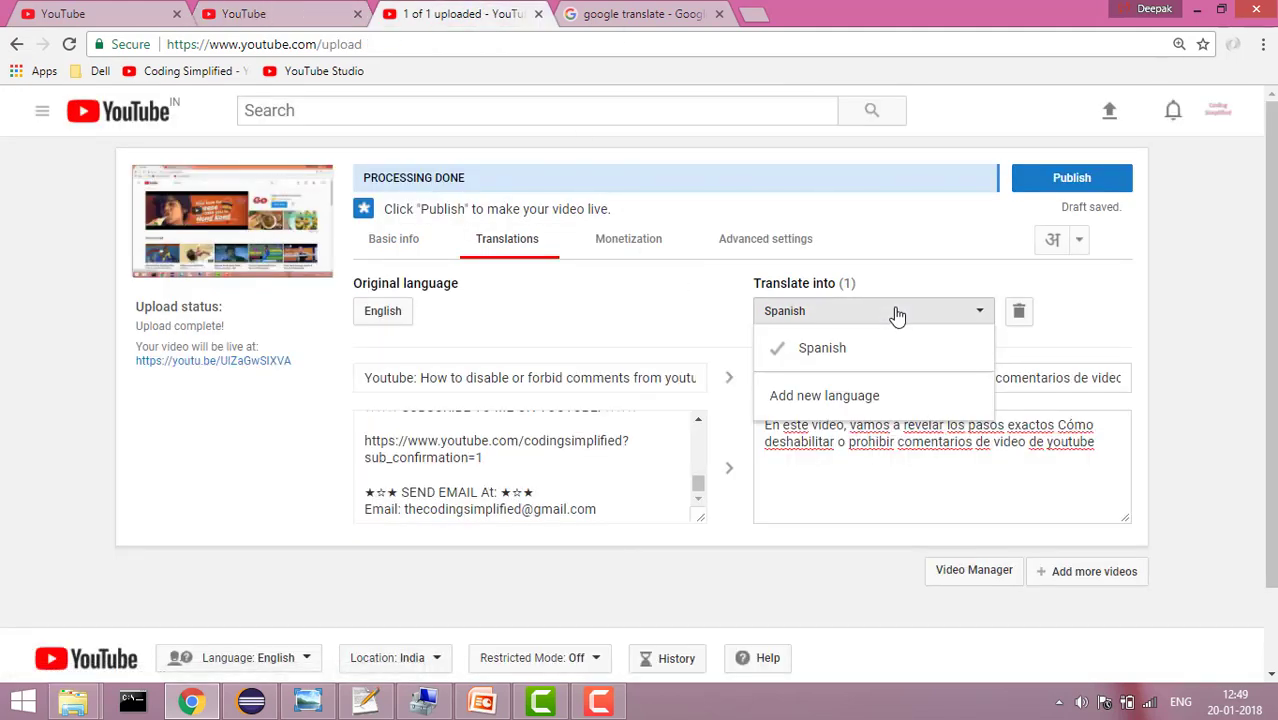
click(843, 400)
click(537, 377)
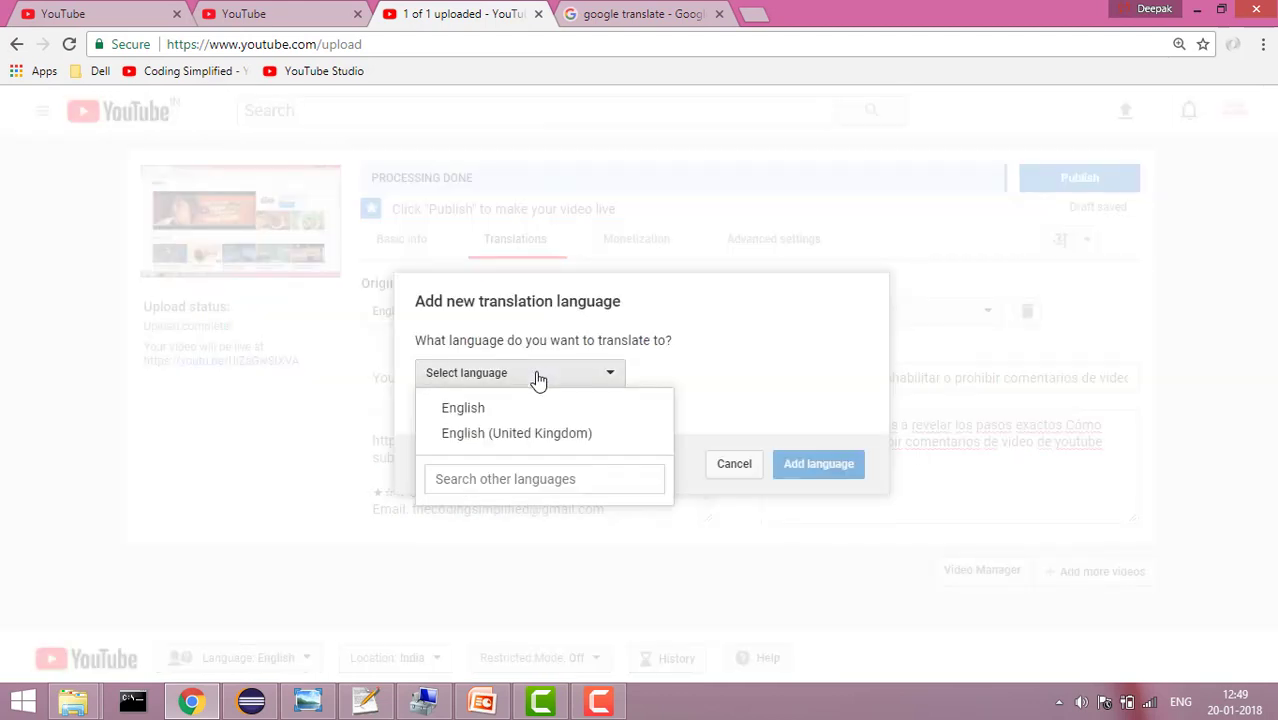
click(511, 471)
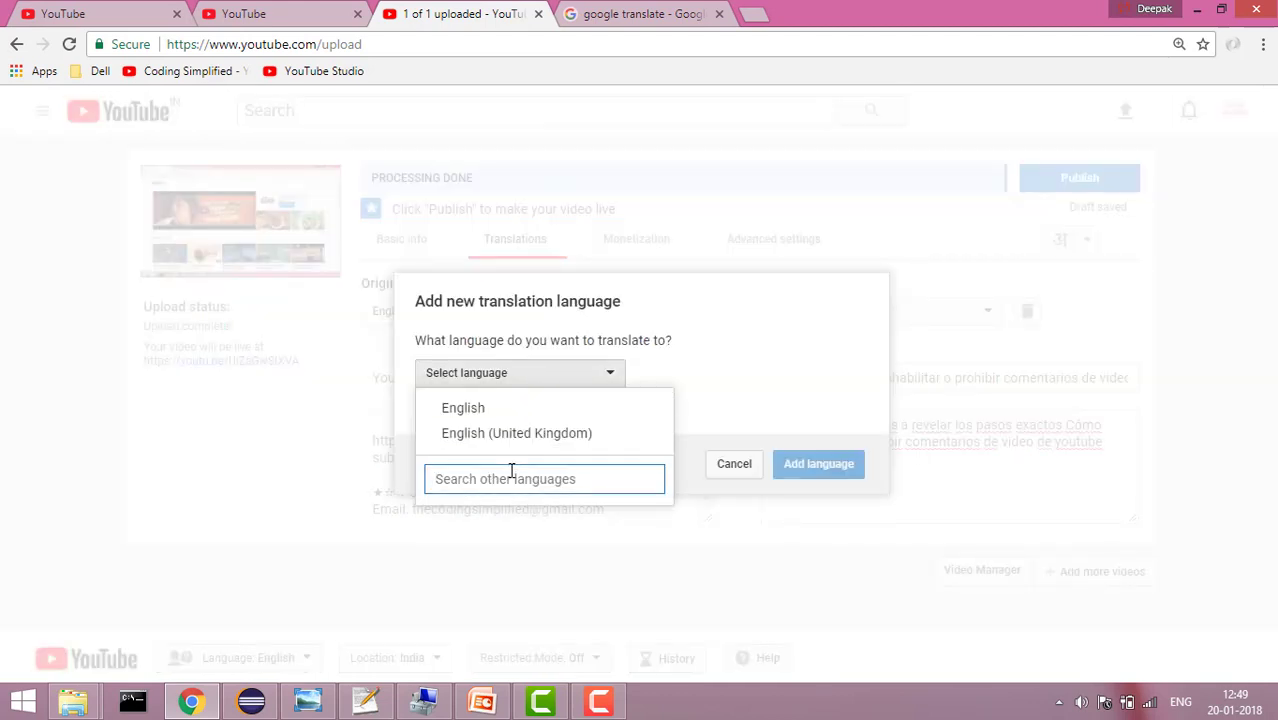
text(Fenc)
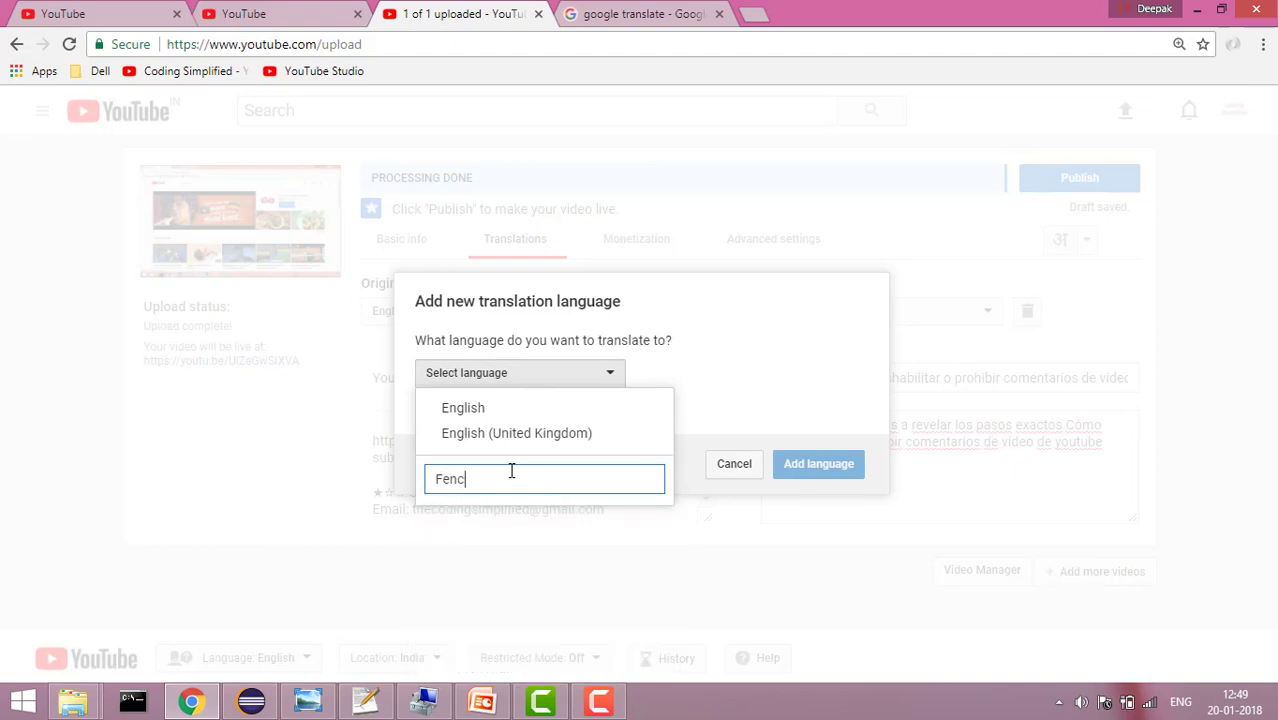
key(BackSpace)
key(BackSpace)
key(BackSpace)
text(ench)
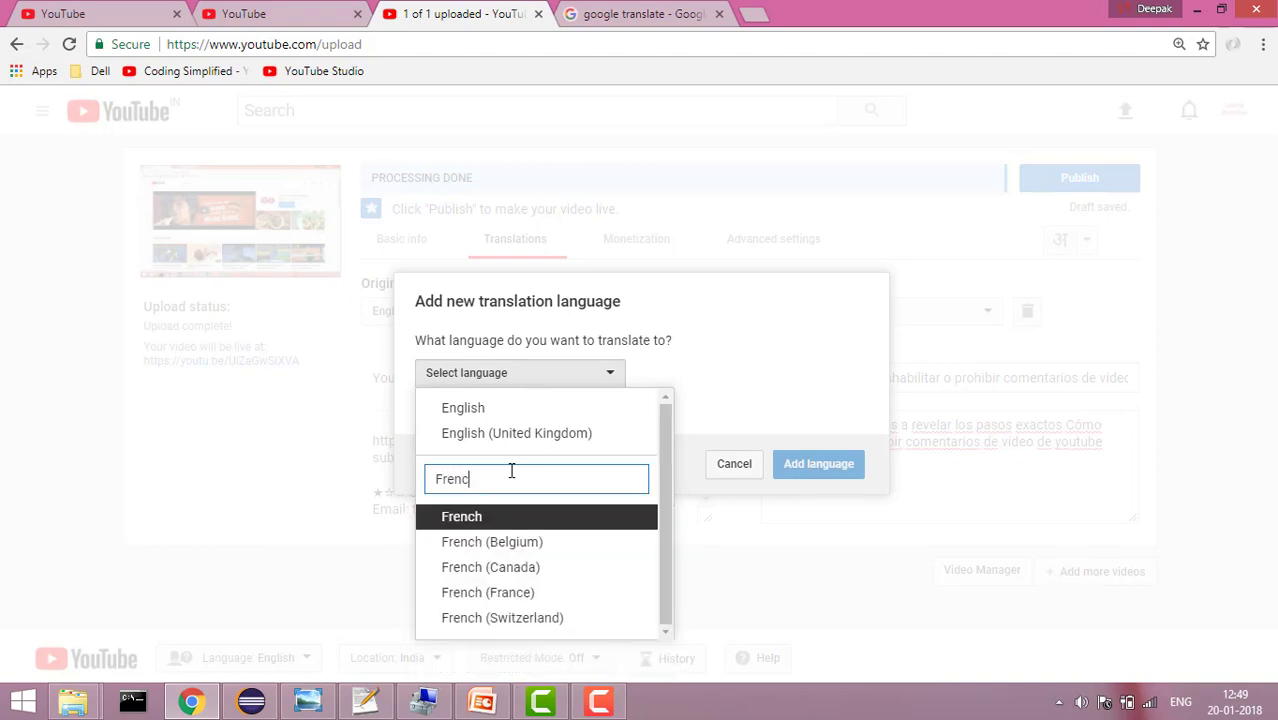
click(513, 517)
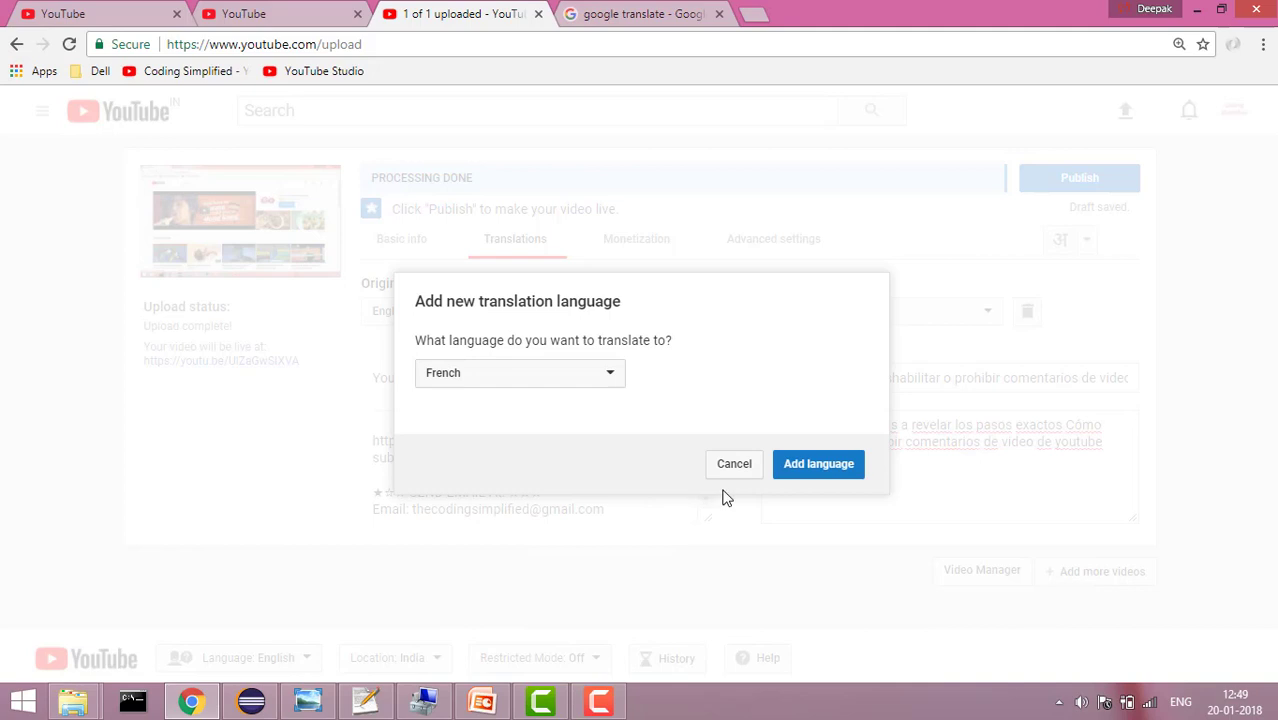
click(814, 468)
click(842, 377)
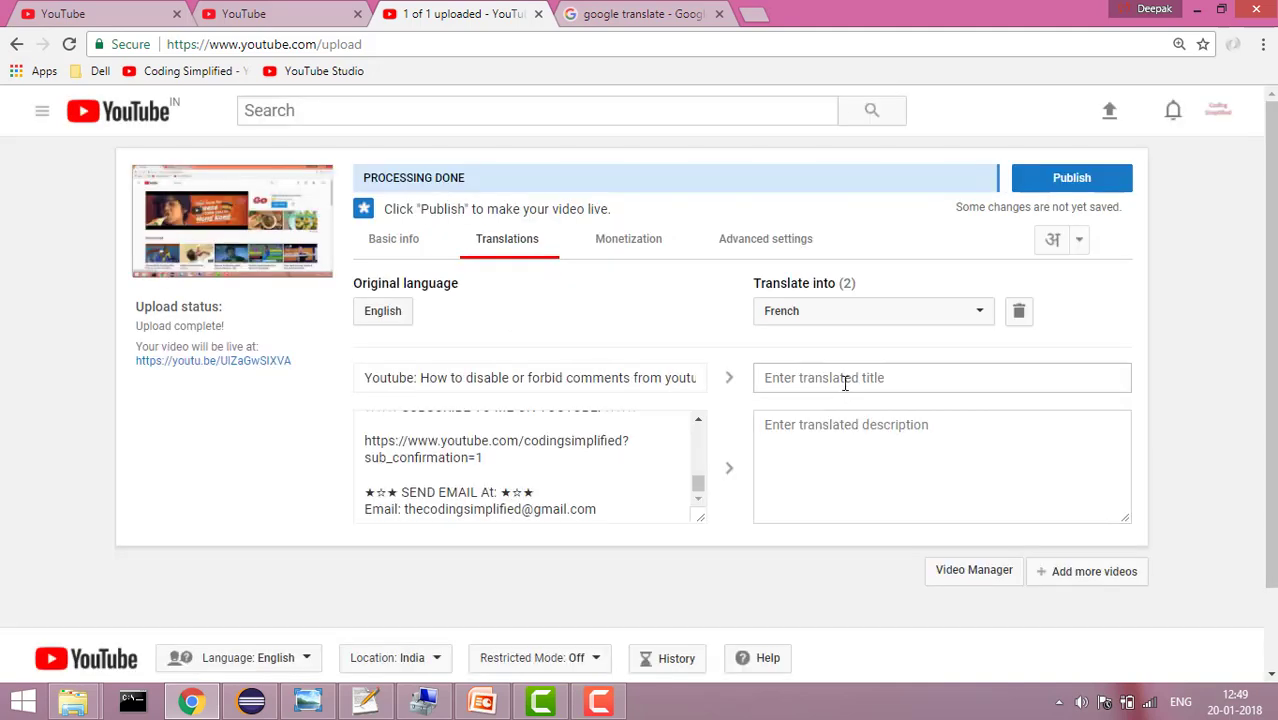
Step: Visit the French description field and Google Translate, then return to the Private video's edit page
click(800, 458)
click(605, 12)
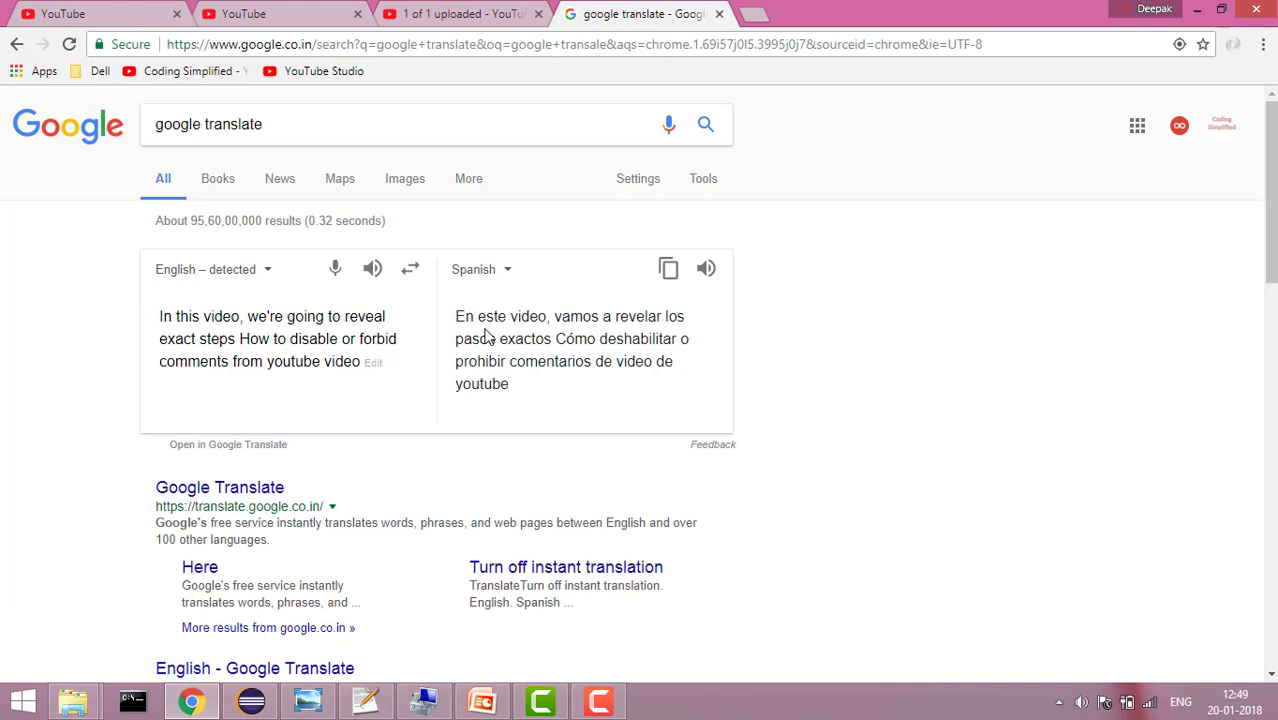
click(432, 13)
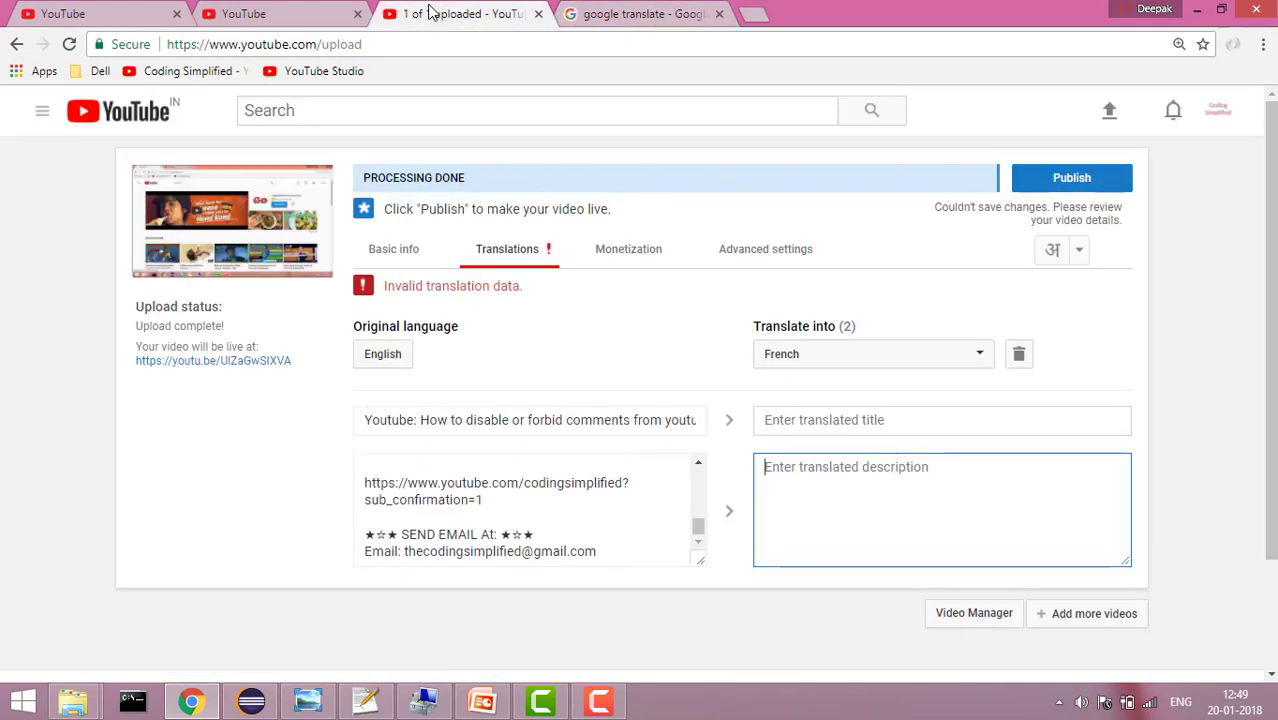
drag(433, 286, 441, 287)
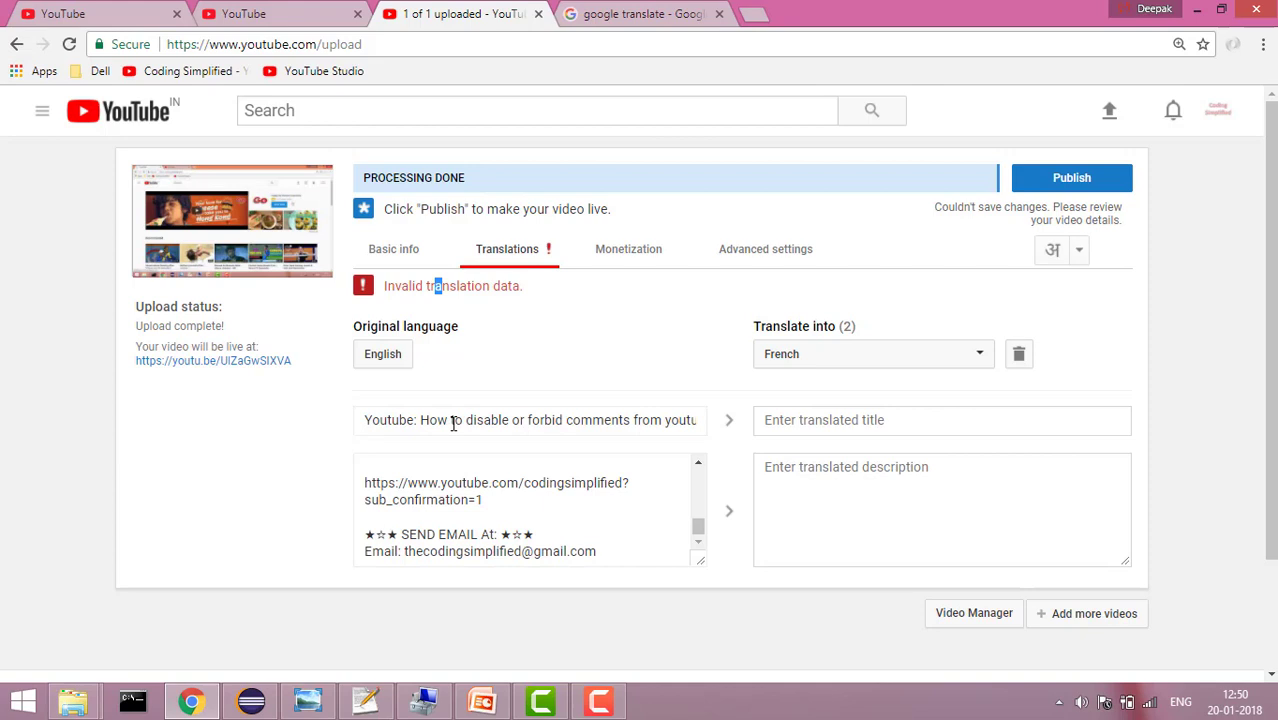
click(270, 14)
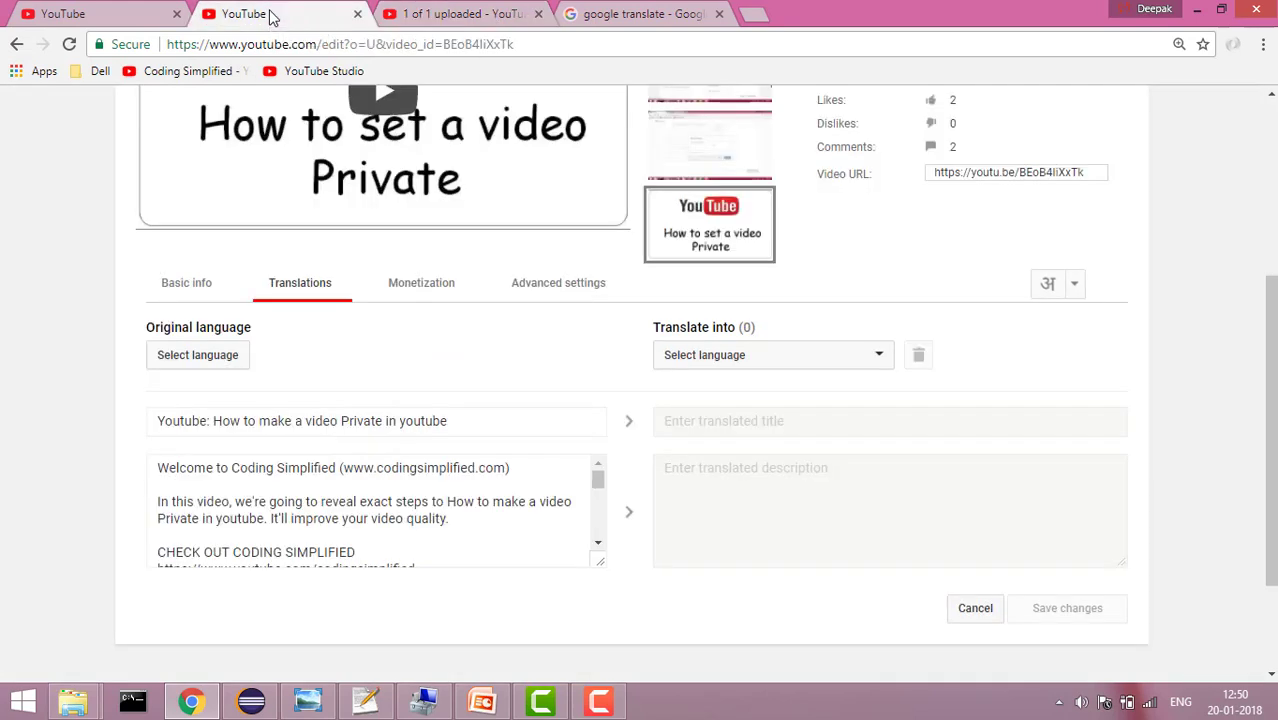